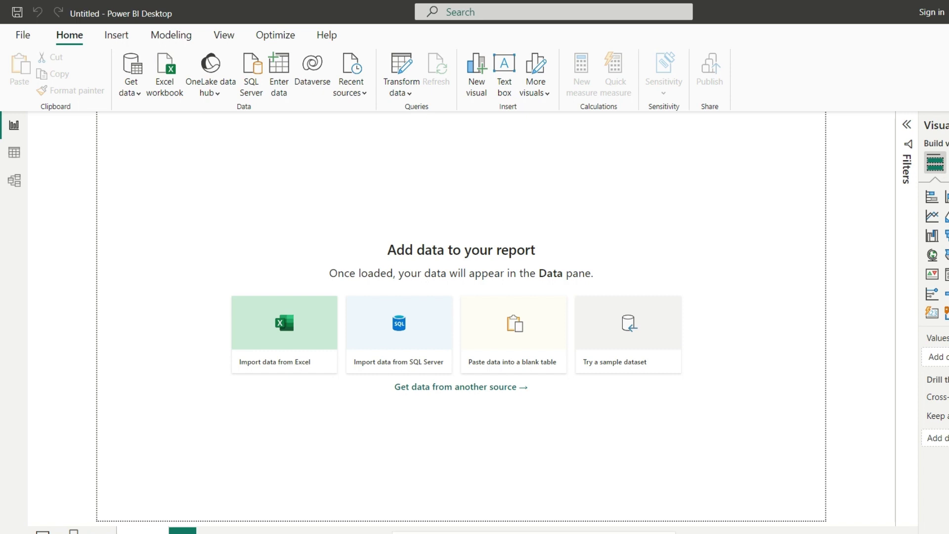
- Choose JSON from the file-based connectors in the full Get Data catalogue
left_click(132, 92)
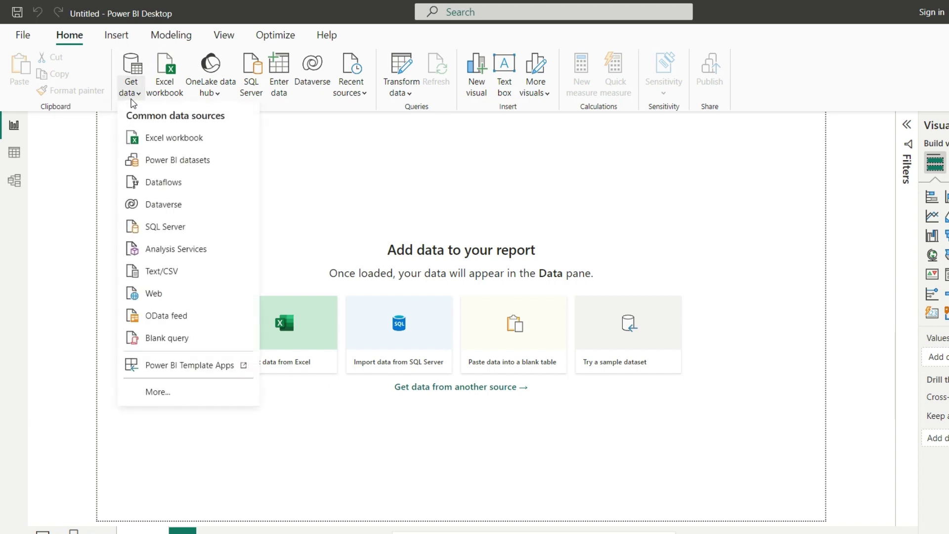
left_click(164, 395)
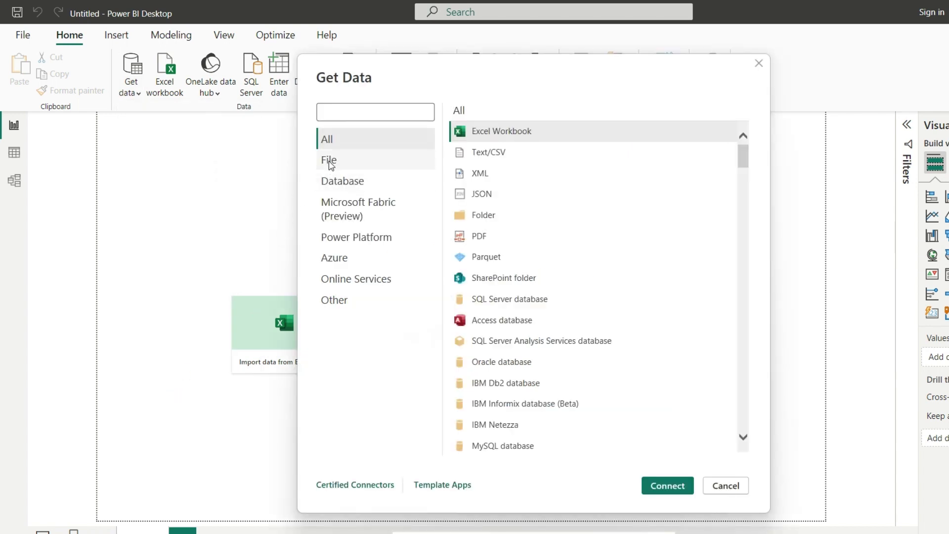
left_click(331, 165)
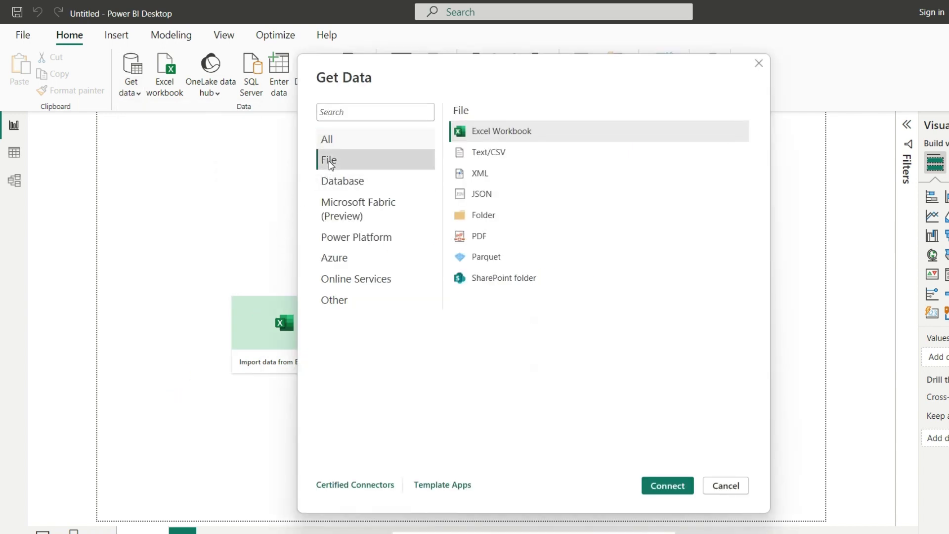
left_click(490, 201)
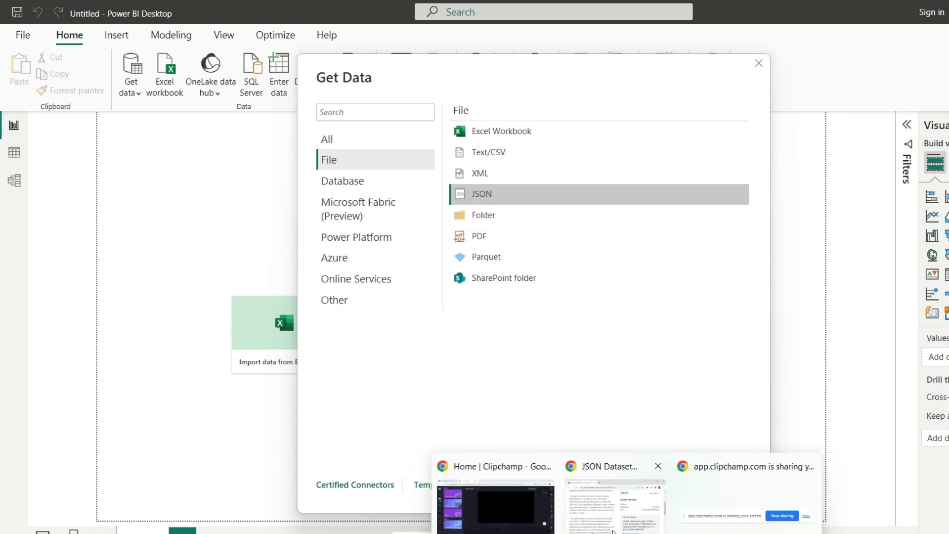
left_click(612, 512)
left_click(882, 33)
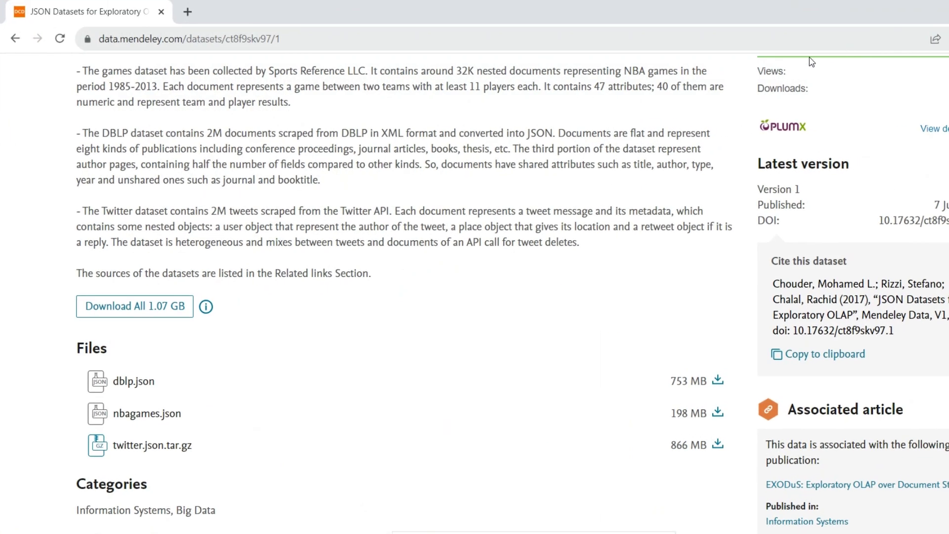
scroll(356, 260, "up", 2)
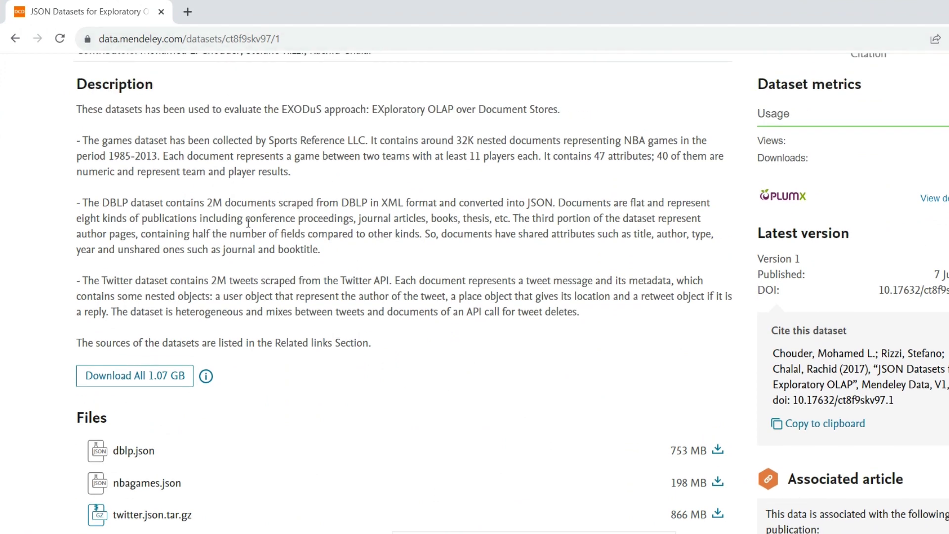
scroll(248, 223, "up", 2)
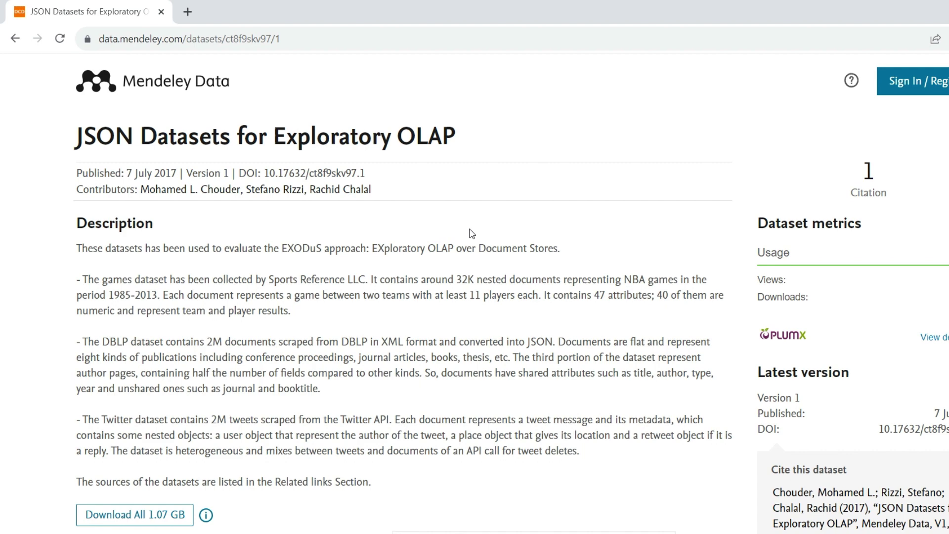
scroll(394, 487, "down", 3)
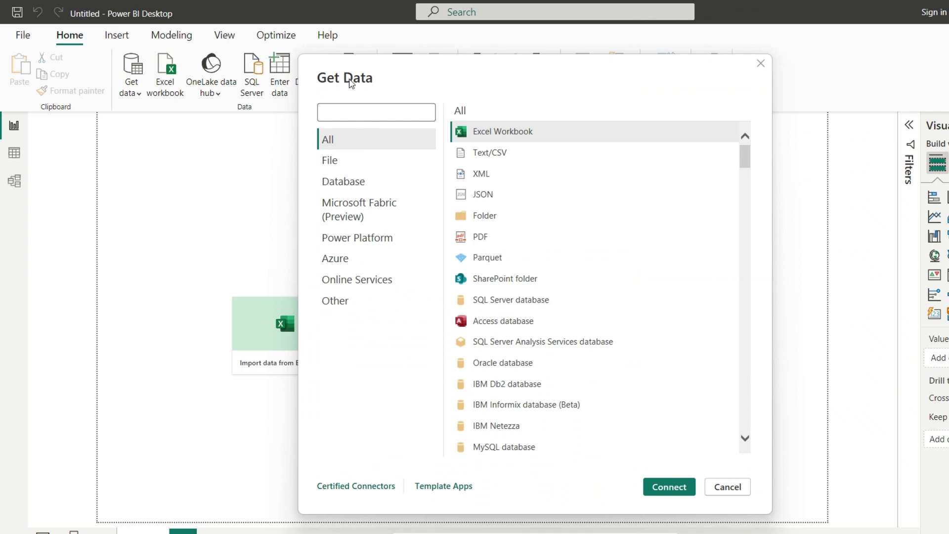
- Connect to a JSON source and pick nbagames.json from the Downloads folder
left_click(332, 168)
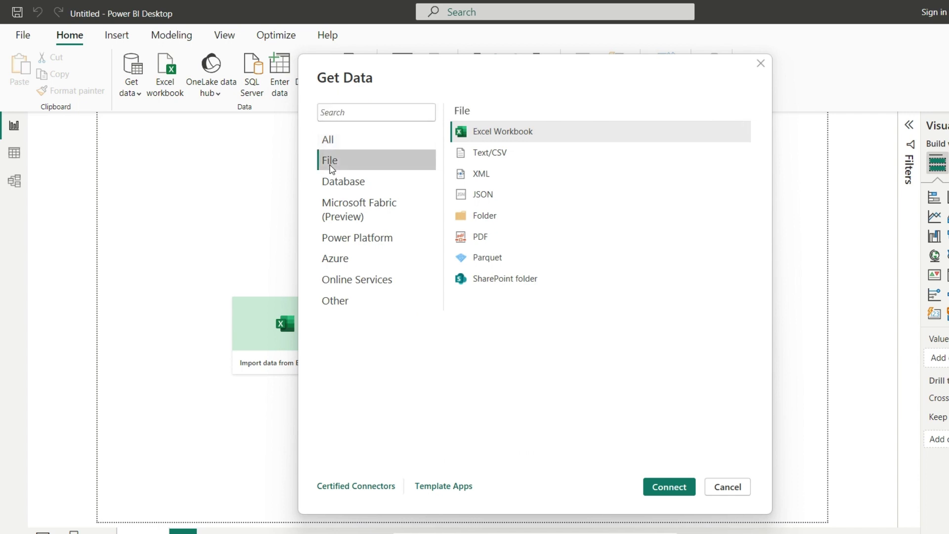
left_click(481, 198)
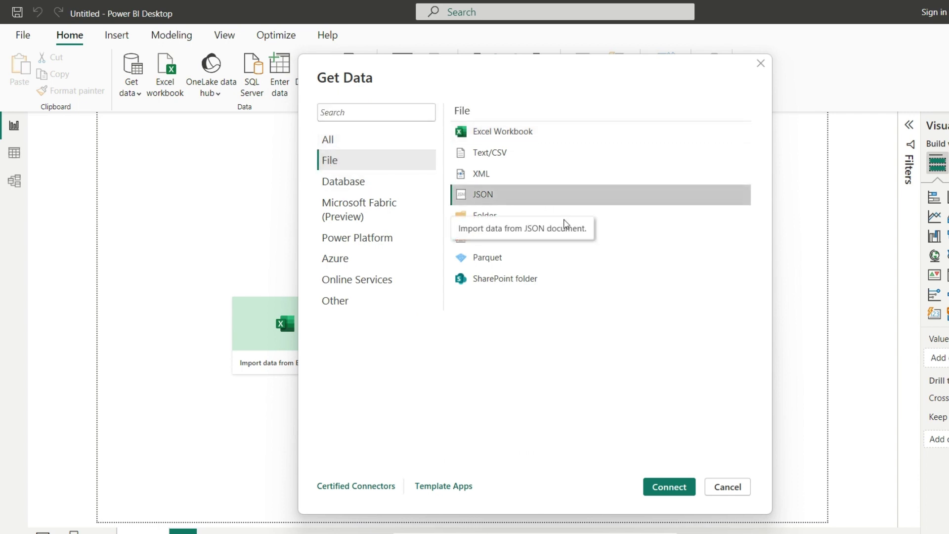
left_click(655, 494)
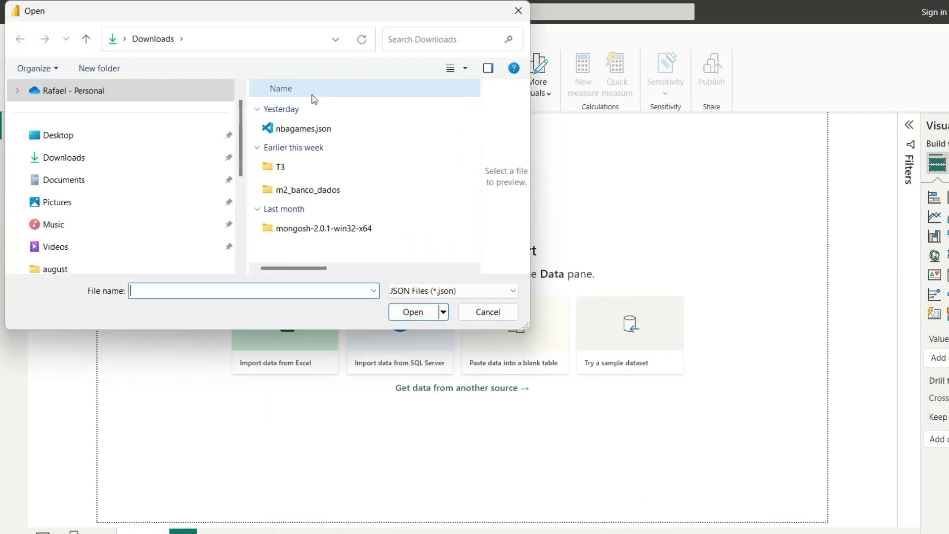
double_click(315, 130)
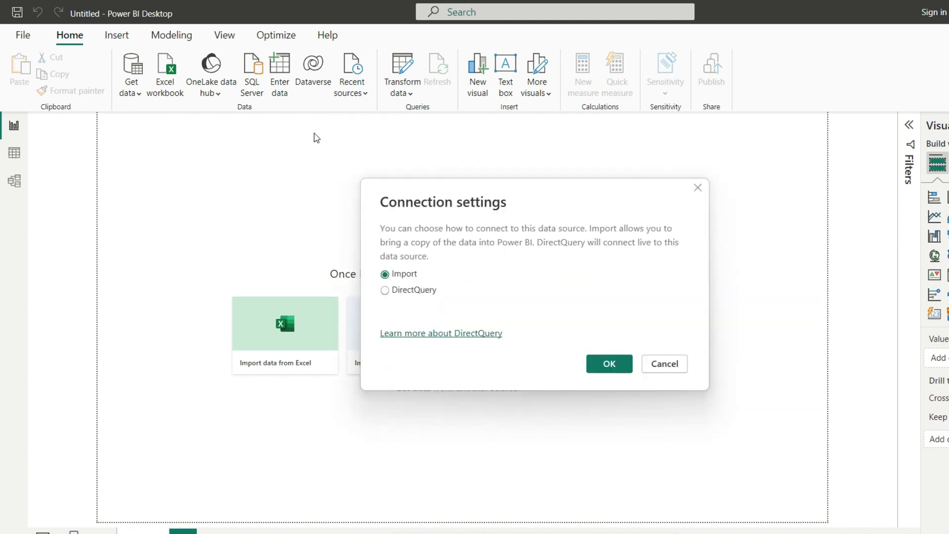
- Load the query editor and inspect the expanded formula's Int64, text and datetime column types
left_click(604, 366)
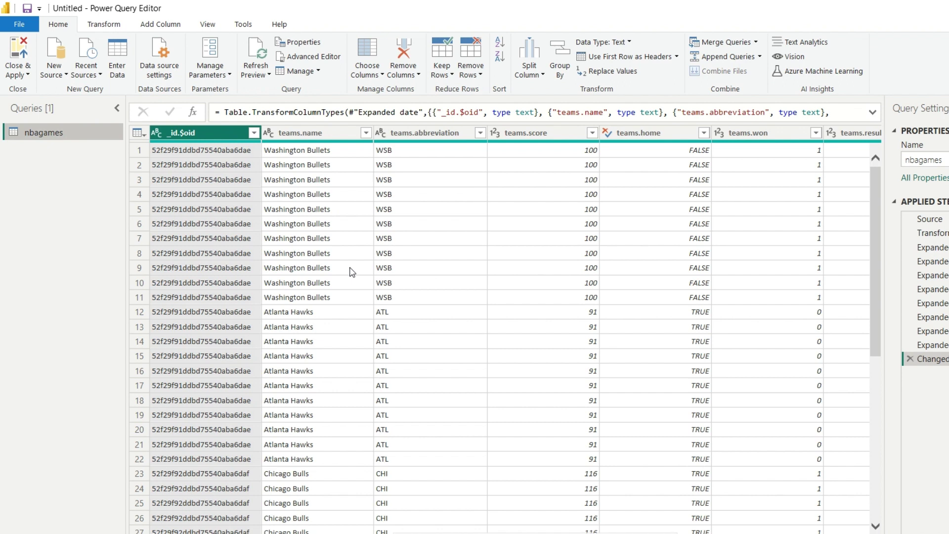
left_click(551, 209)
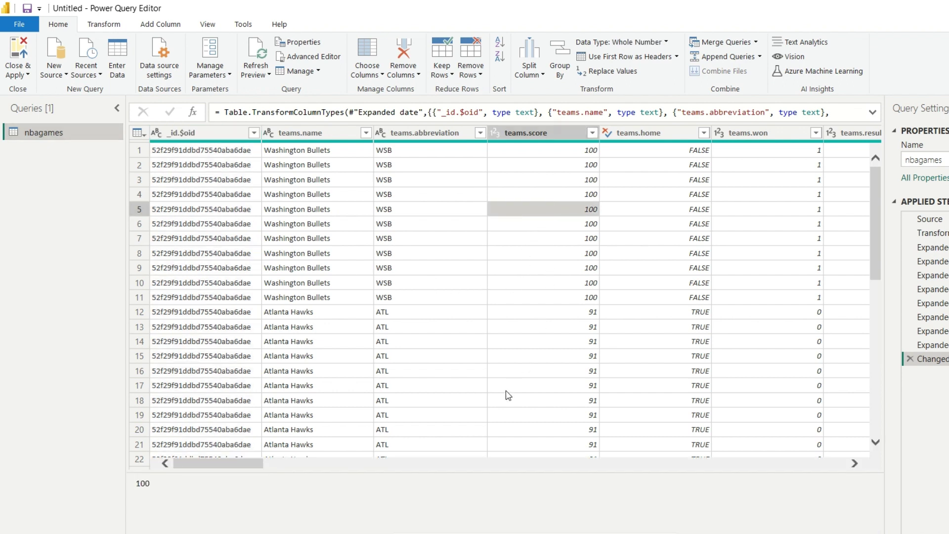
left_click_drag(250, 466, 276, 471)
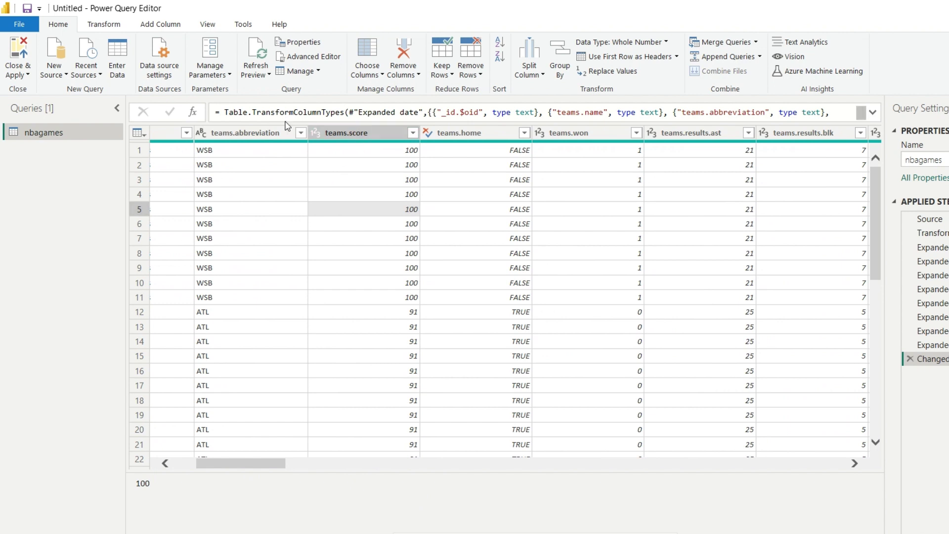
left_click(872, 113)
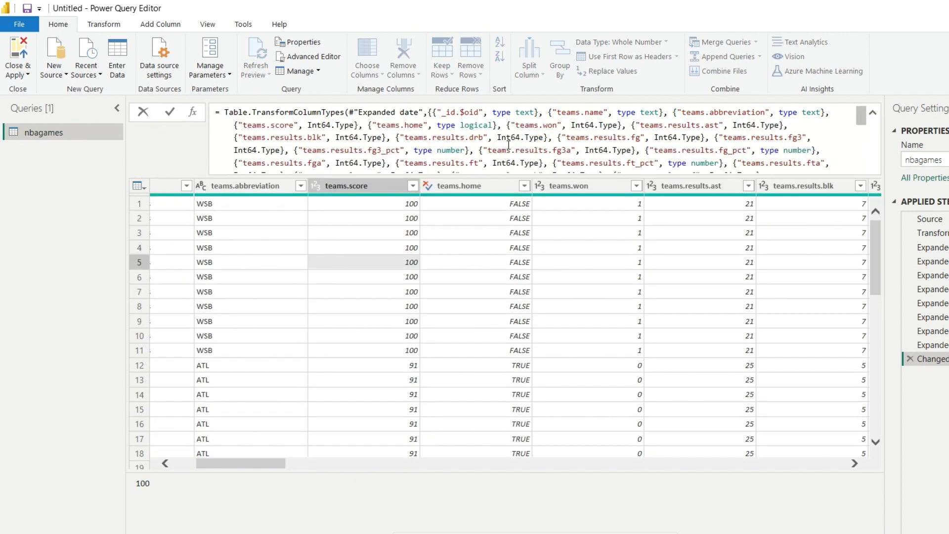
left_click_drag(499, 138, 536, 139)
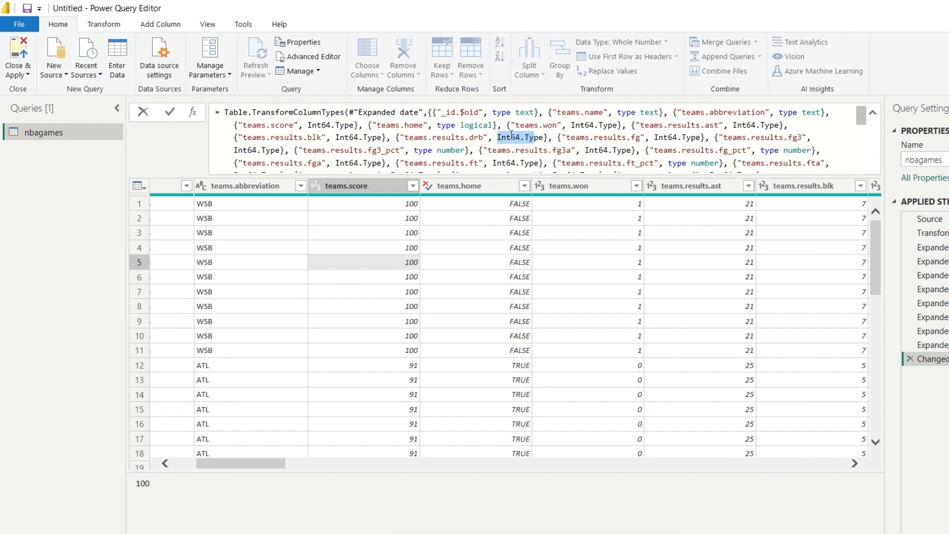
left_click_drag(536, 113, 515, 112)
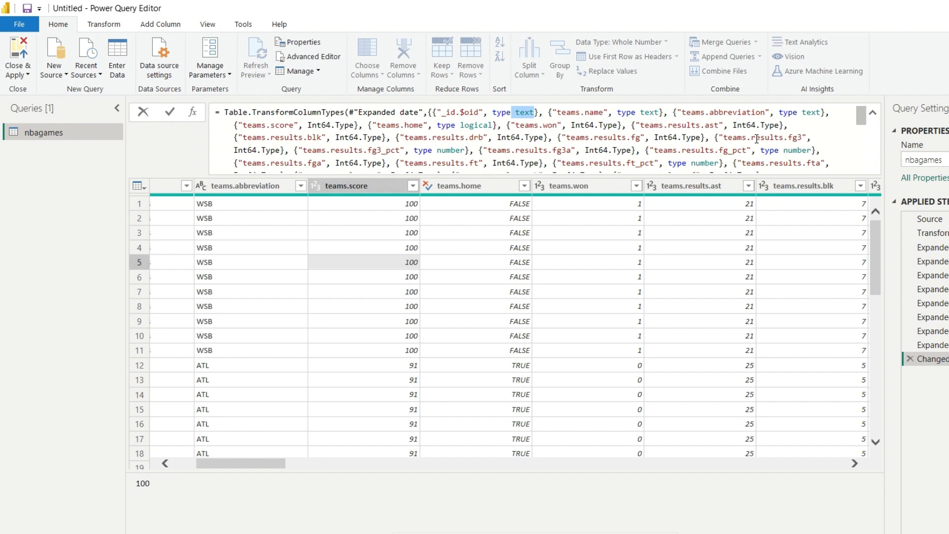
scroll(787, 138, "down", 5)
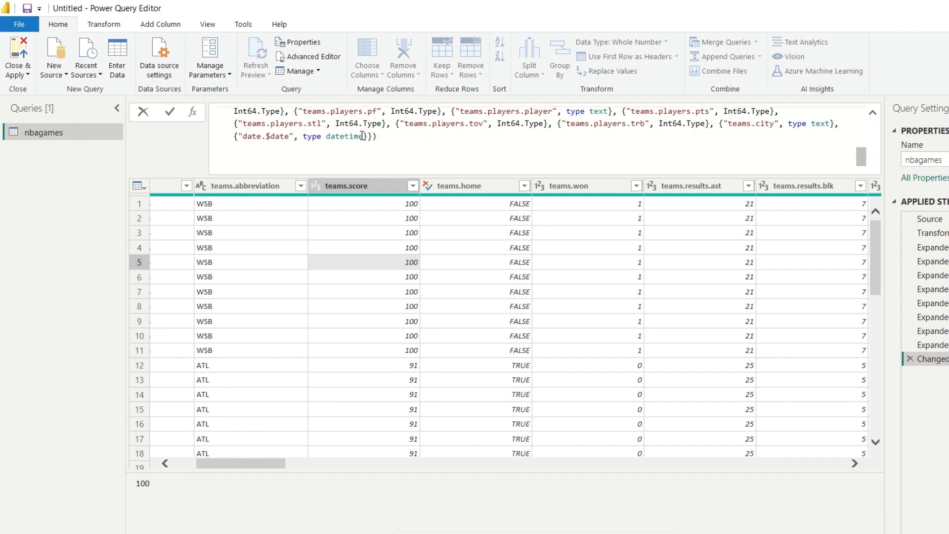
left_click_drag(363, 136, 306, 138)
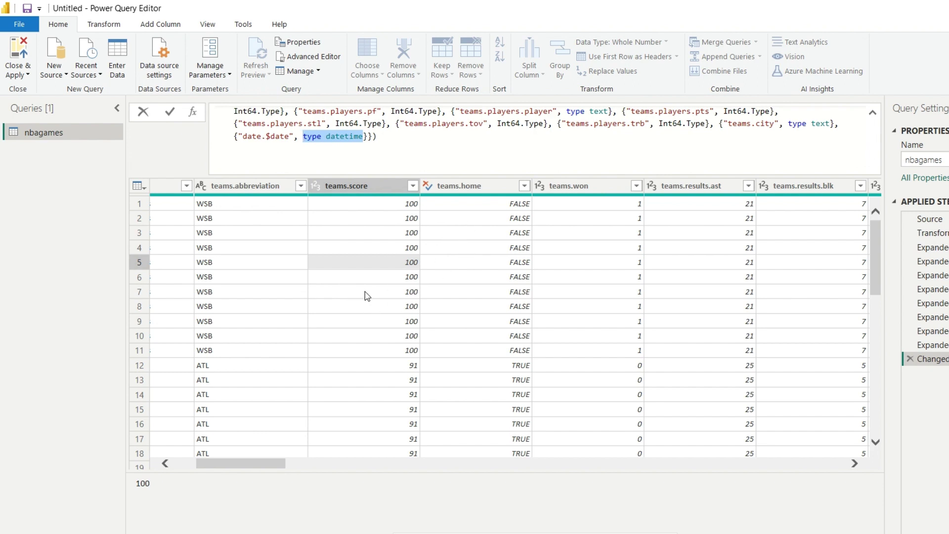
left_click(210, 467)
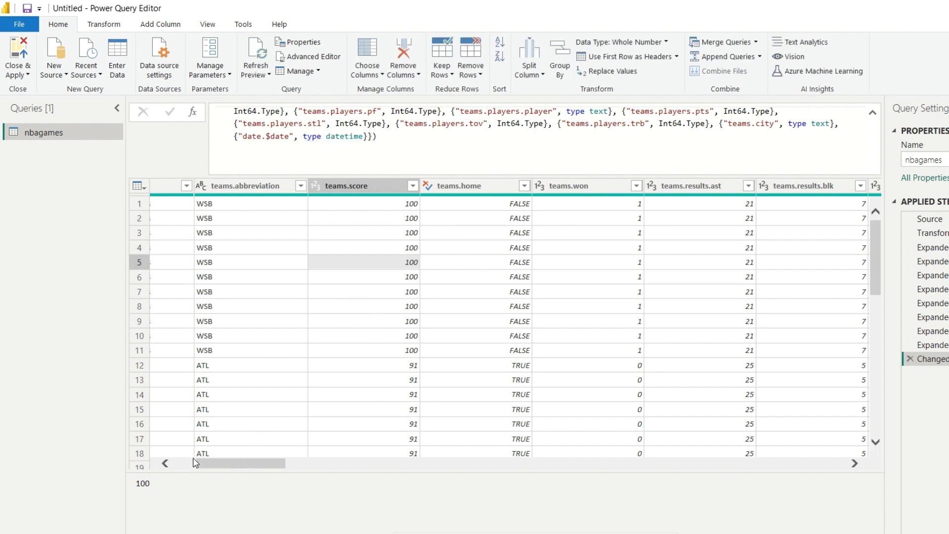
left_click_drag(210, 467, 190, 467)
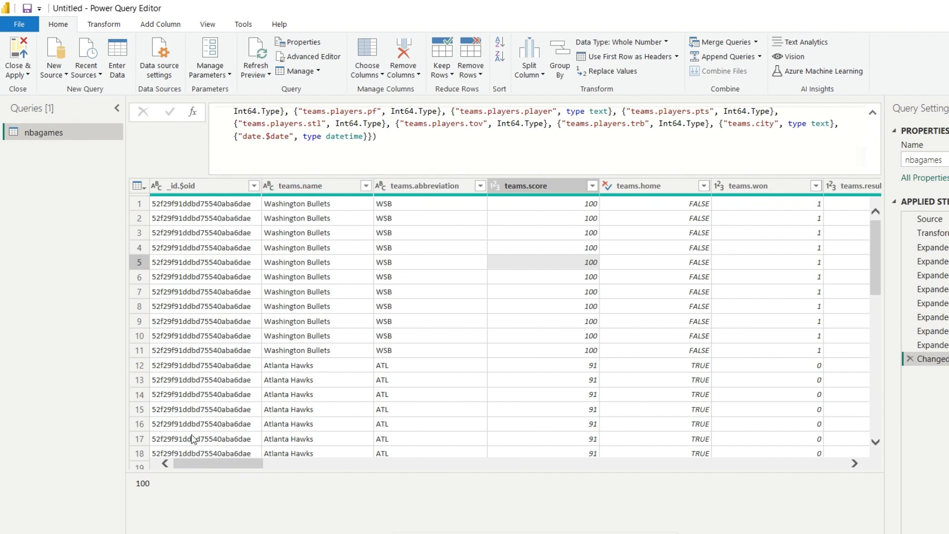
left_click_drag(200, 465, 794, 491)
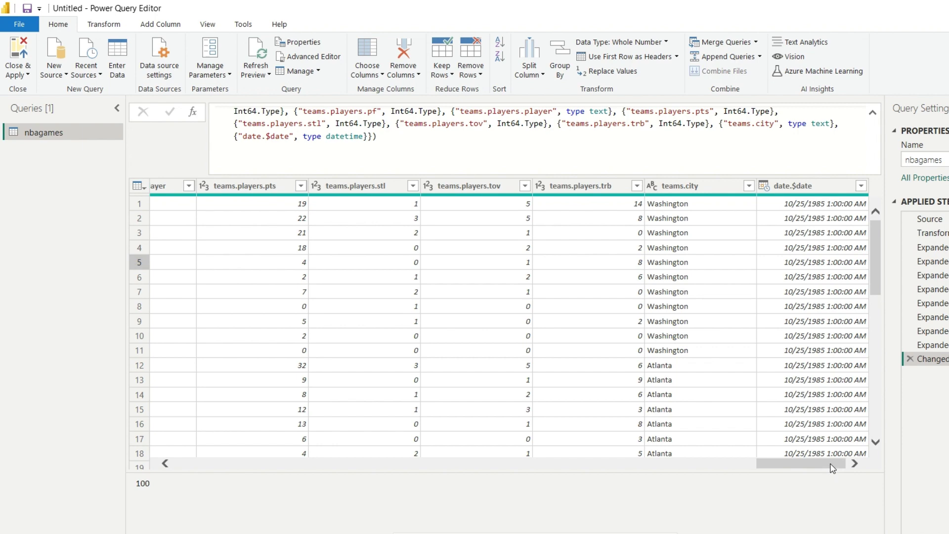
left_click_drag(833, 466, 790, 464)
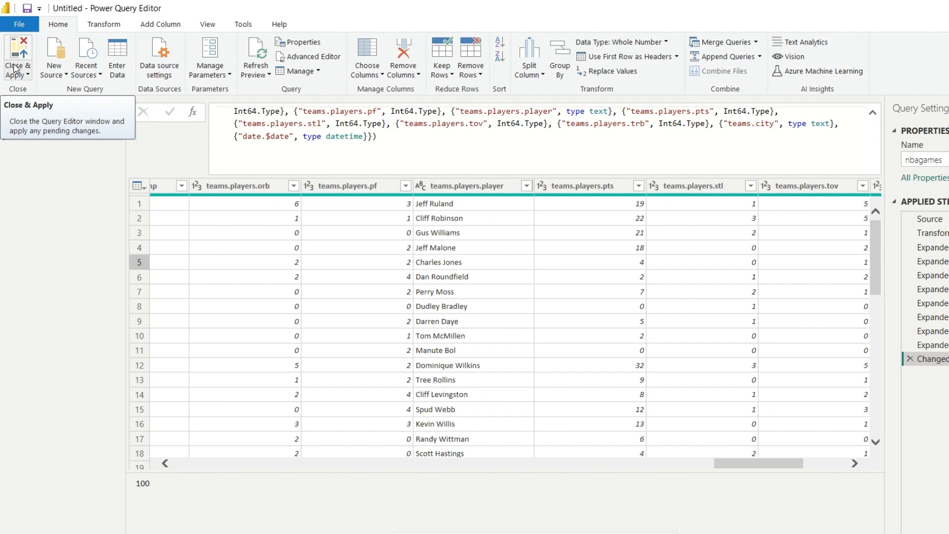
- Close & Apply the query to load nbagames into the report
left_click(15, 71)
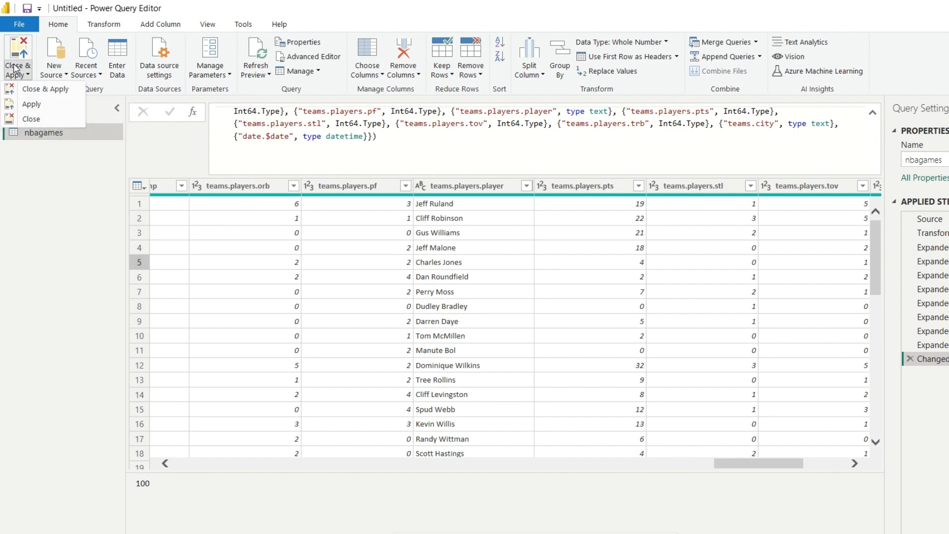
left_click(16, 89)
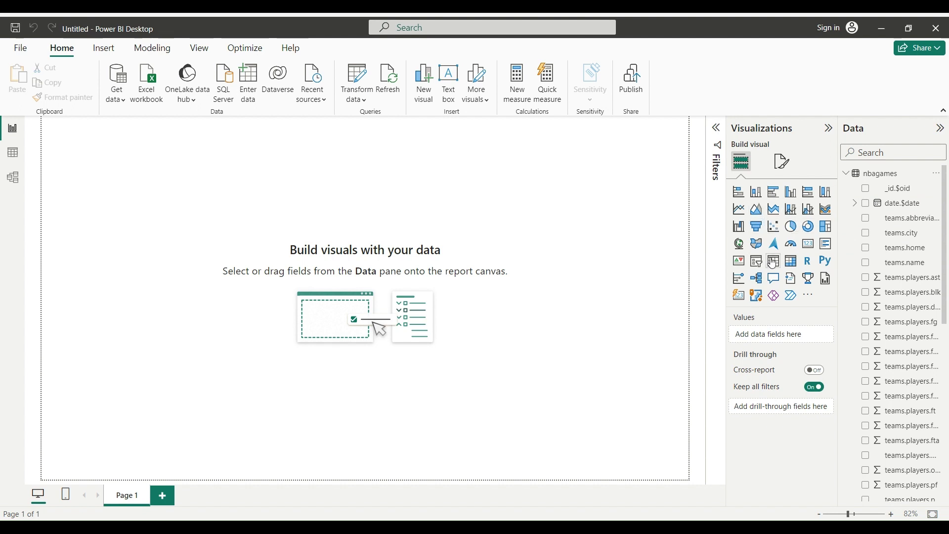
- Add a table visual of teams.name, enlarged and positioned on the left of the page
left_click(774, 261)
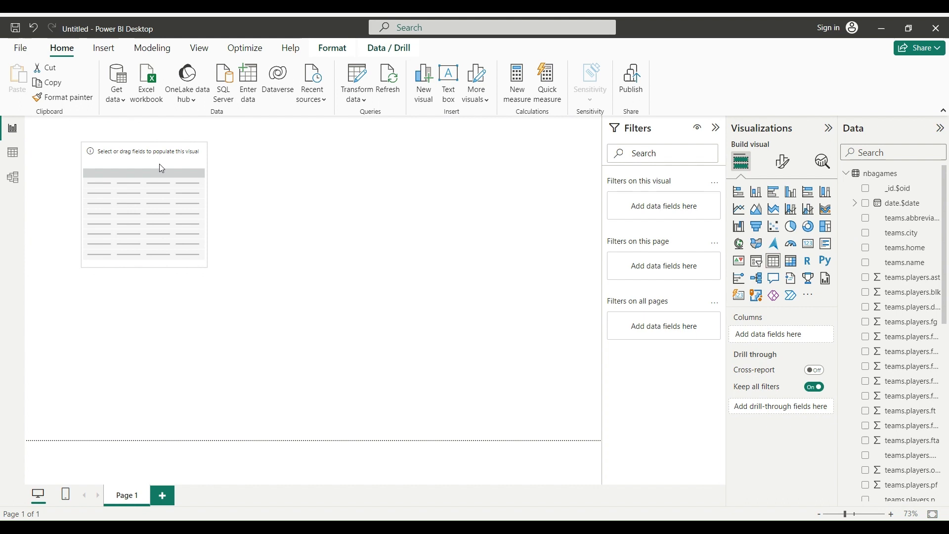
left_click_drag(107, 154, 169, 181)
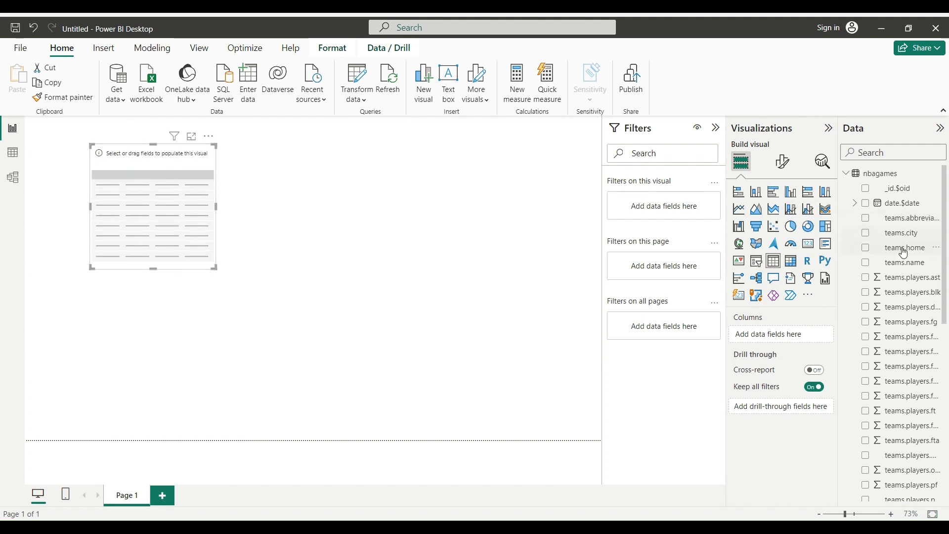
mouse_move(905, 247)
left_click_drag(899, 266, 157, 194)
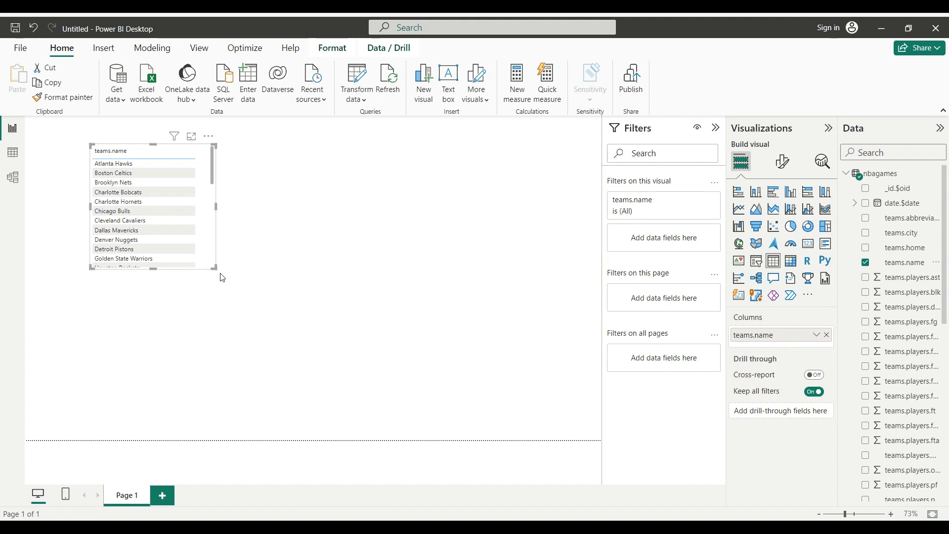
left_click_drag(218, 270, 251, 389)
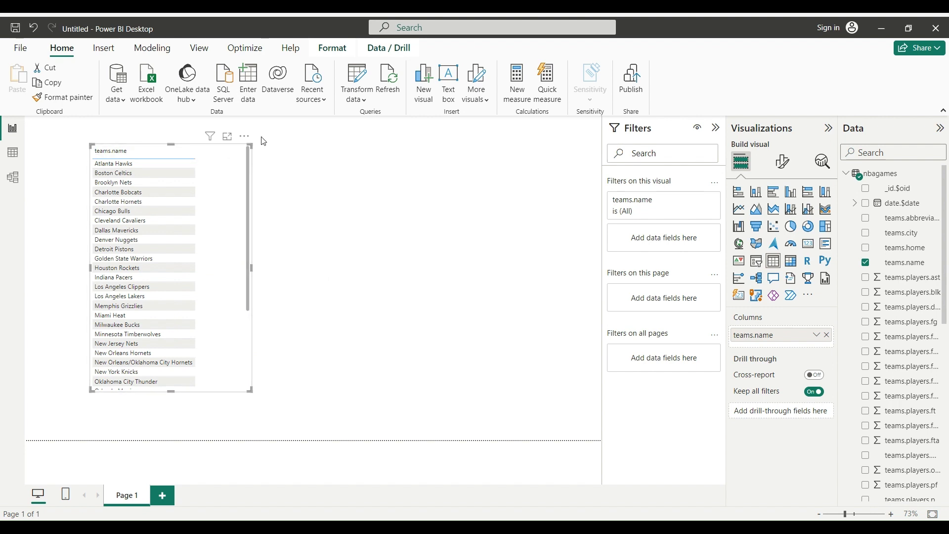
left_click_drag(246, 140, 217, 159)
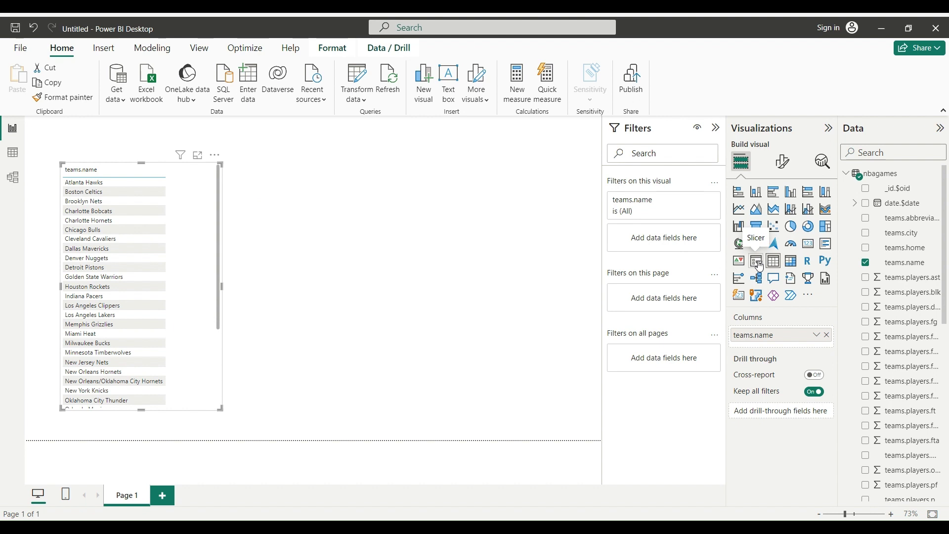
- Add a date.$date slicer, made wide and short, placed along the top of the page
left_click(549, 273)
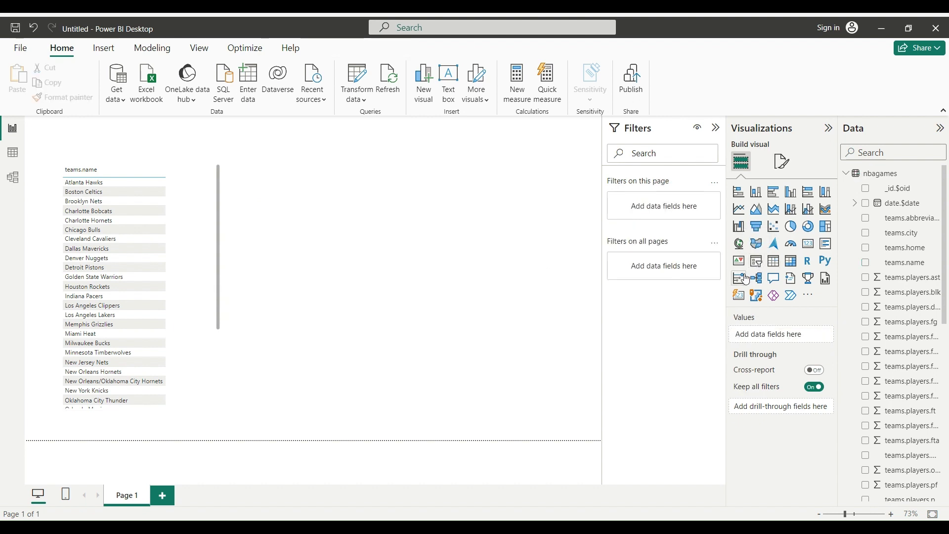
left_click(758, 264)
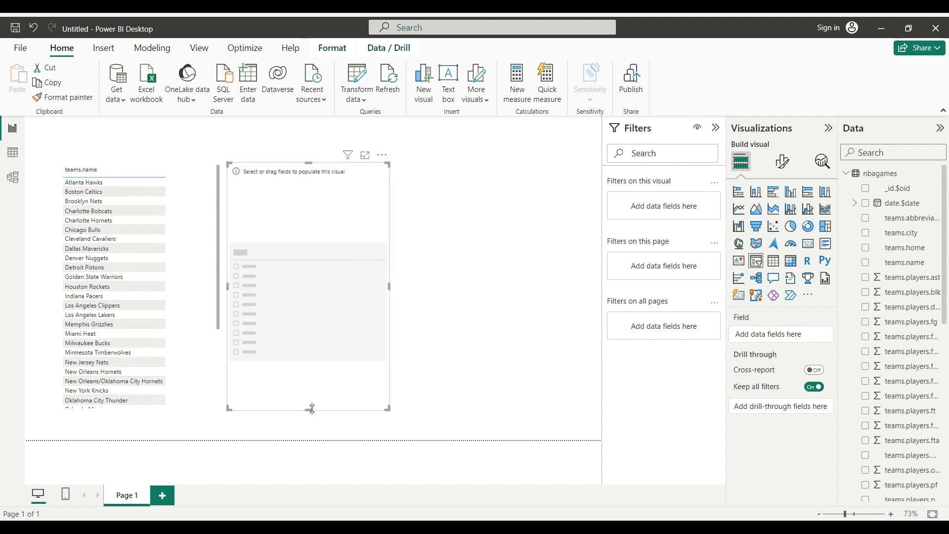
left_click_drag(308, 409, 311, 266)
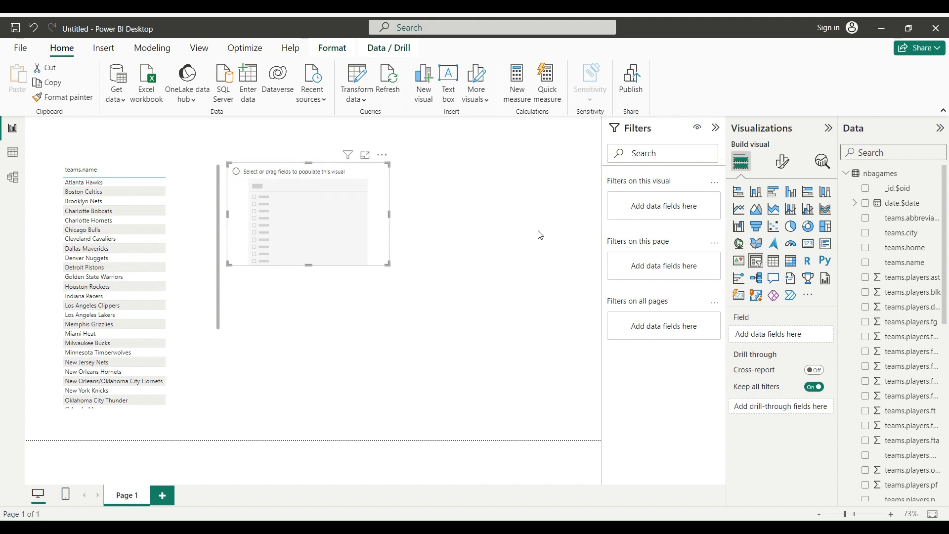
mouse_move(902, 204)
left_click(866, 203)
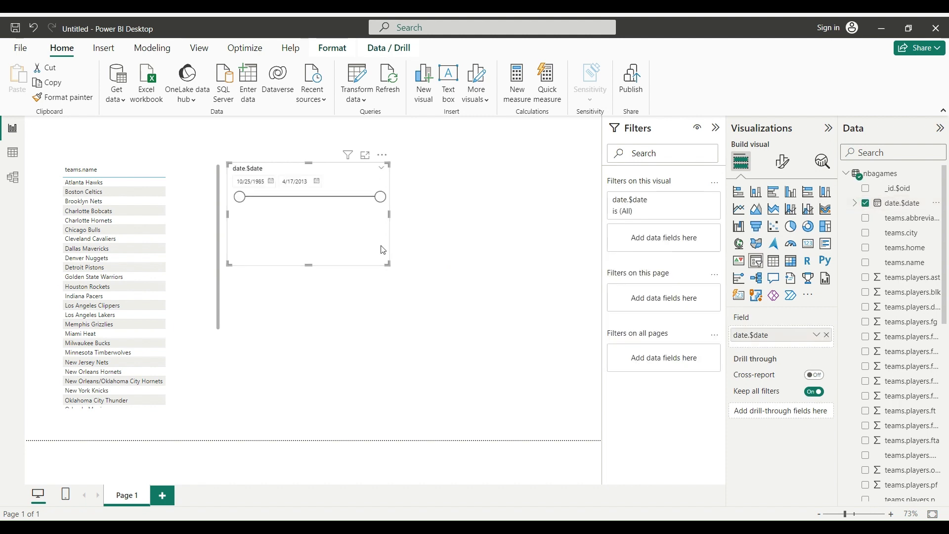
left_click_drag(388, 214, 532, 215)
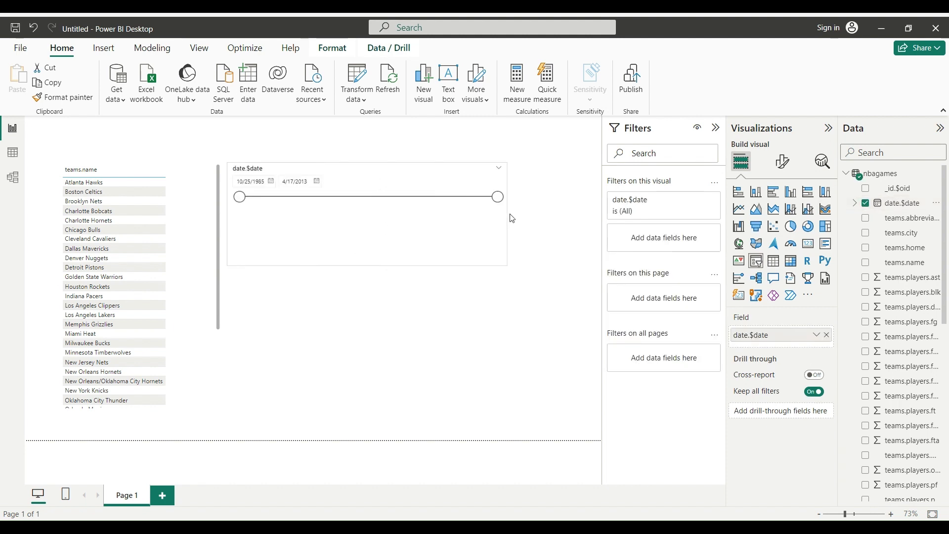
left_click_drag(381, 265, 388, 231)
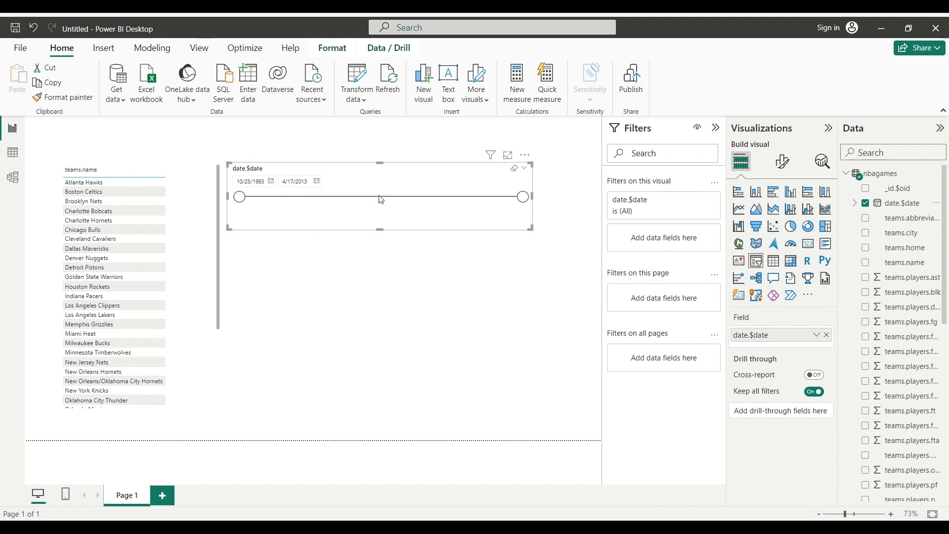
left_click_drag(395, 179, 411, 158)
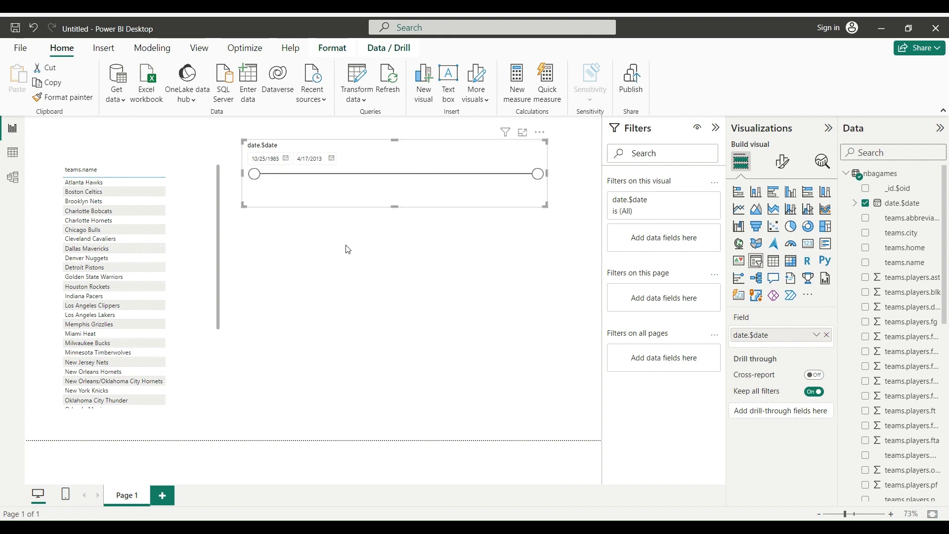
left_click(358, 279)
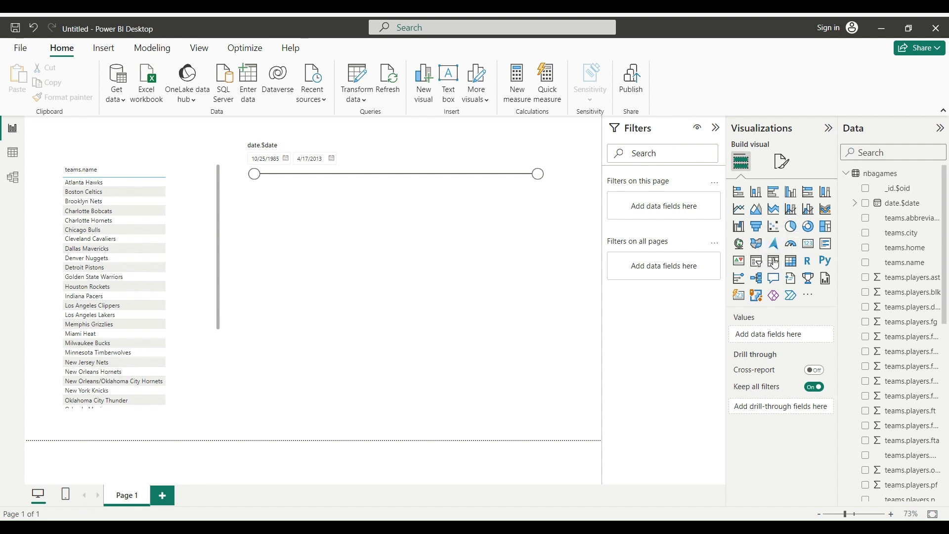
- Add a second table below the slicer listing teams.players.player names
left_click(774, 261)
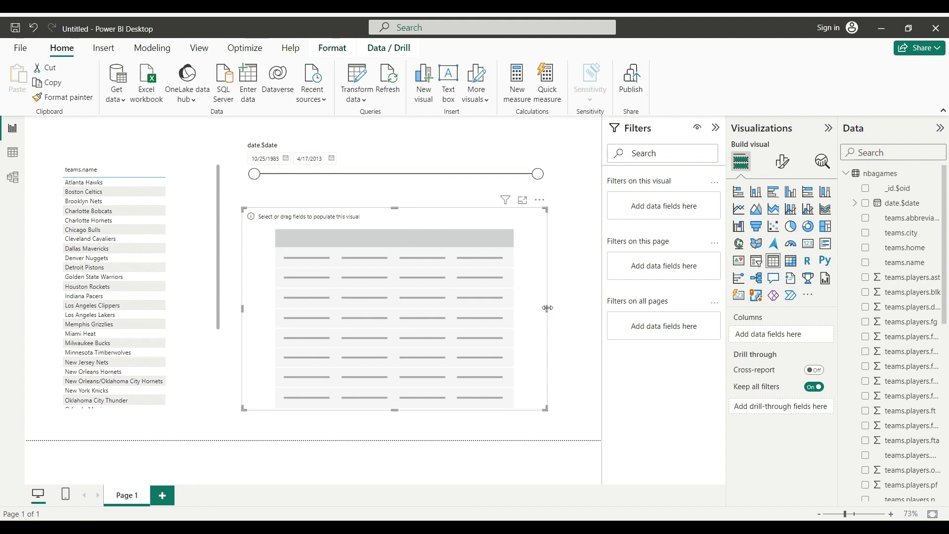
left_click_drag(548, 308, 517, 308)
left_click_drag(406, 217, 437, 211)
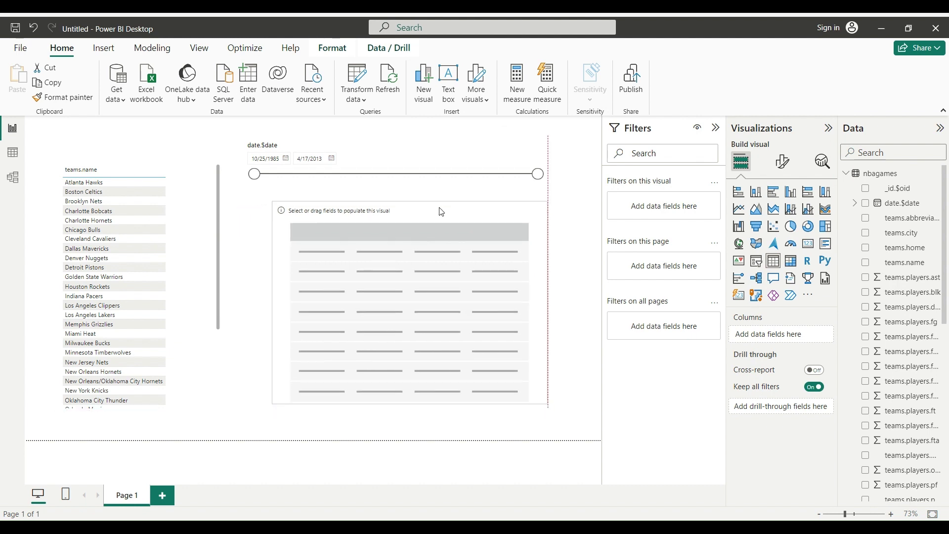
scroll(923, 275, "down", 3)
scroll(921, 290, "down", 3)
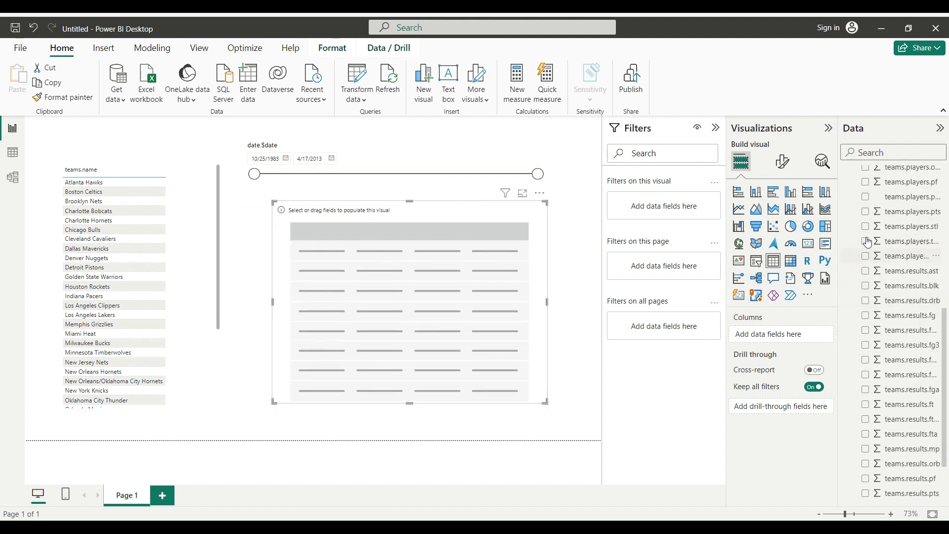
left_click(828, 127)
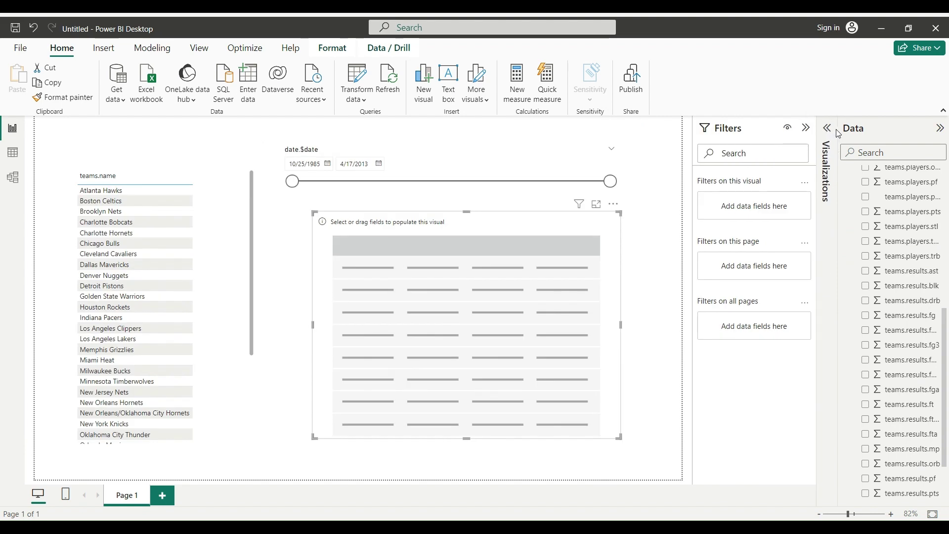
left_click_drag(839, 133, 755, 223)
scroll(870, 286, "down", 2)
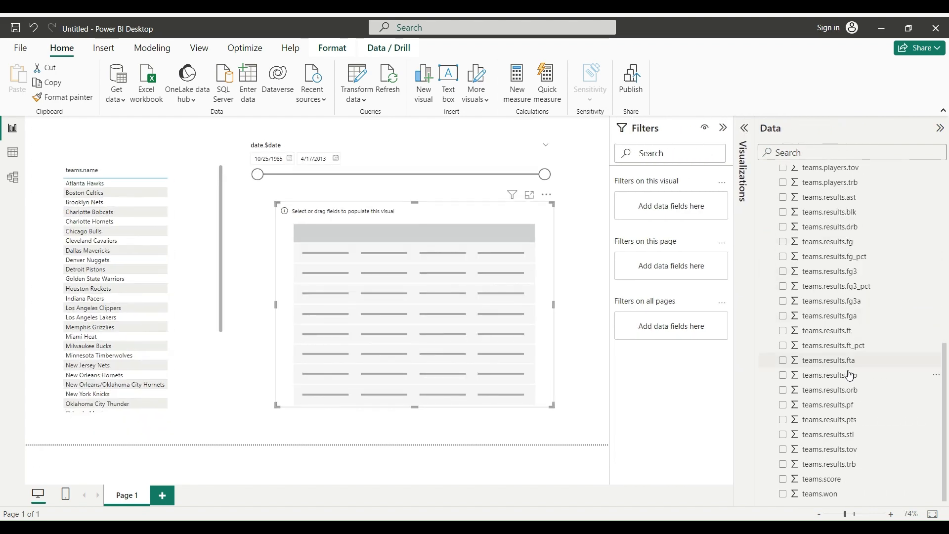
scroll(829, 358, "up", 1)
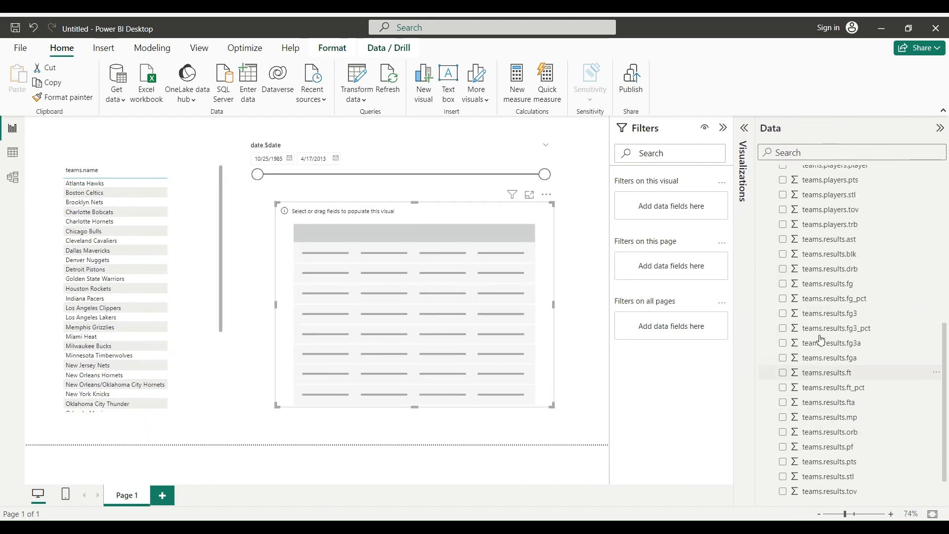
scroll(828, 349, "up", 2)
scroll(829, 327, "up", 2)
scroll(831, 297, "up", 1)
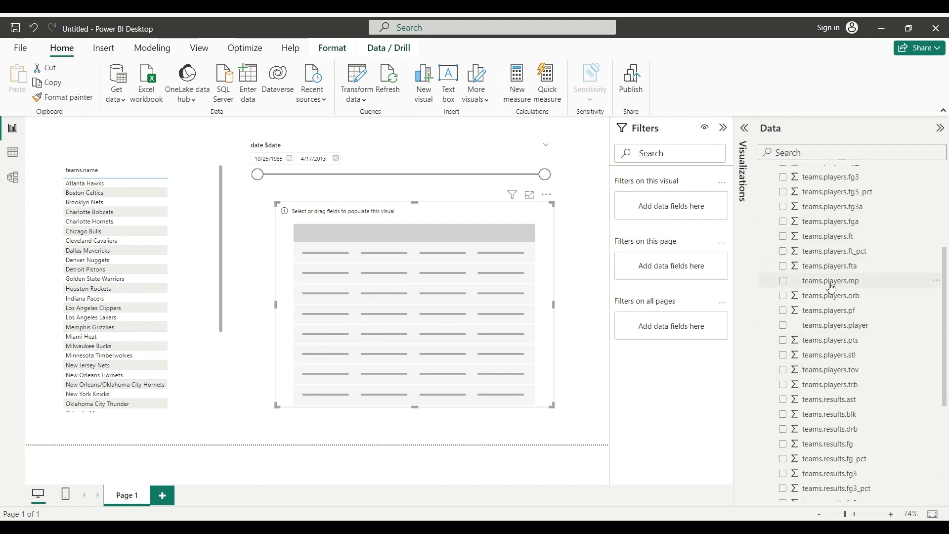
scroll(831, 286, "up", 2)
scroll(832, 297, "down", 2)
scroll(832, 304, "down", 1)
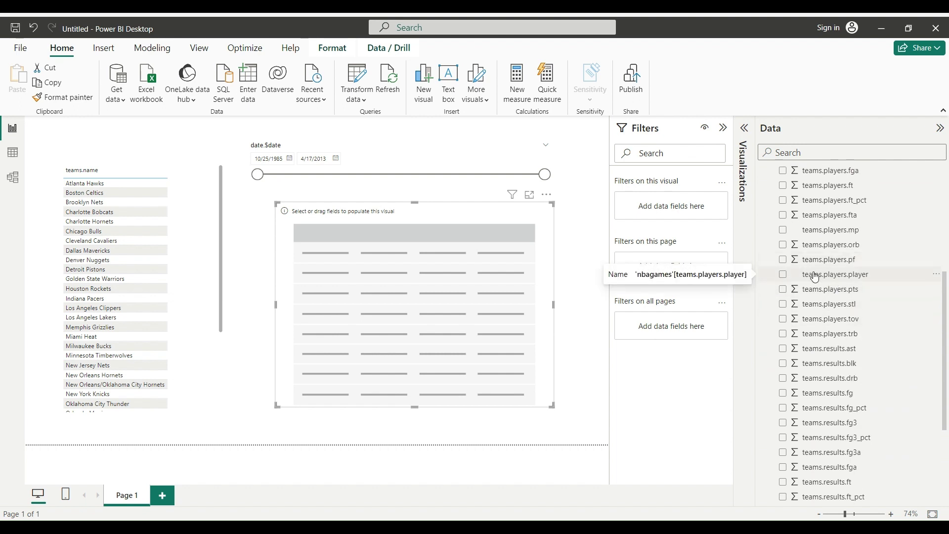
left_click_drag(806, 276, 499, 278)
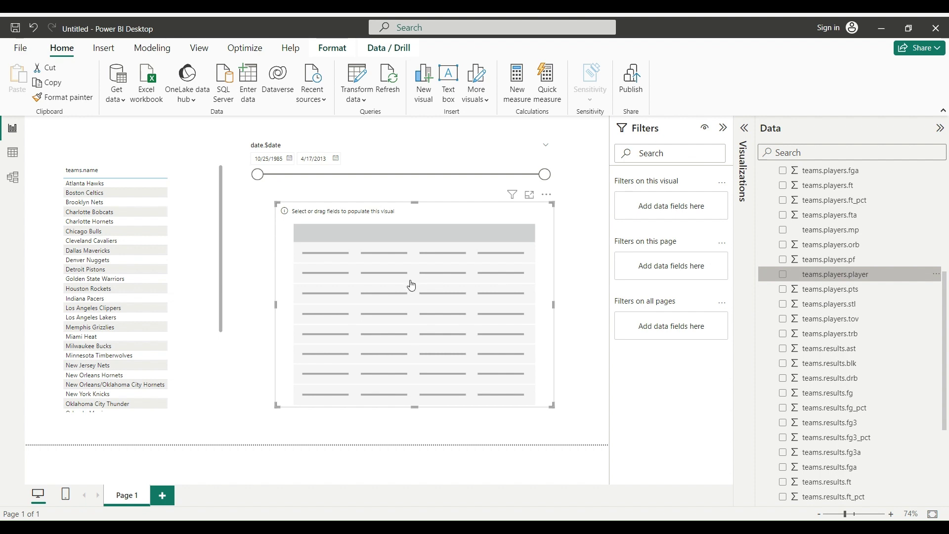
left_click_drag(412, 285, 409, 284)
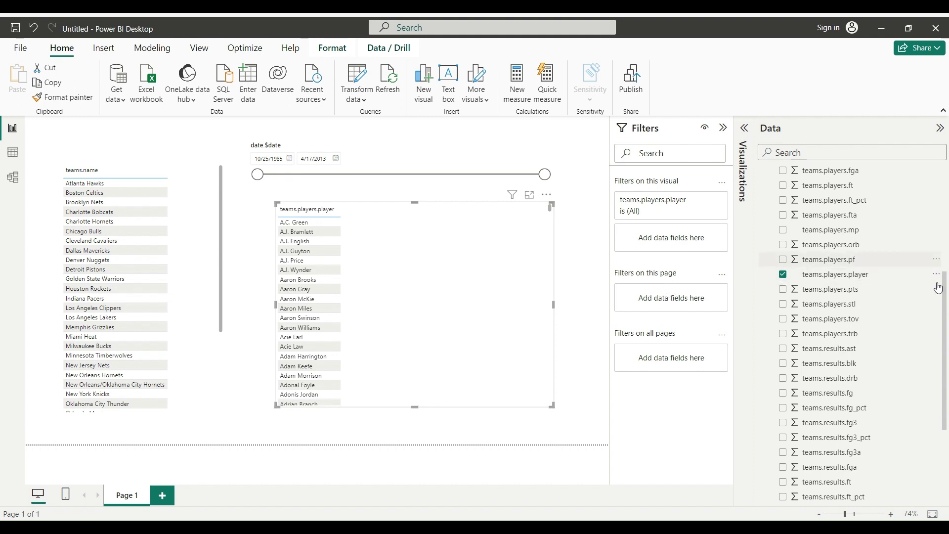
left_click_drag(946, 299, 948, 185)
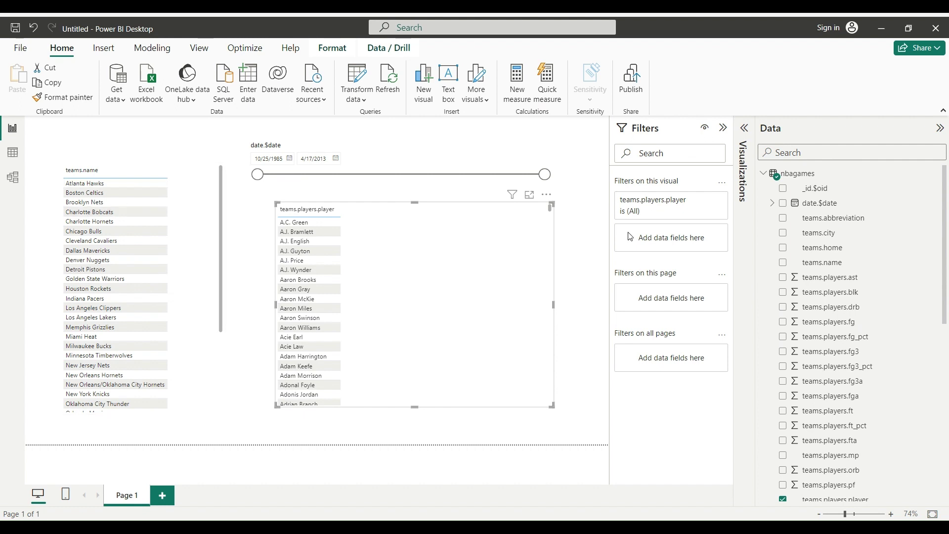
- Add teams.name and date.$date as collapsed page-level filters
mouse_move(822, 263)
mouse_move(796, 269)
left_mouse_down()
mouse_move(728, 274)
mouse_move(660, 299)
left_mouse_up()
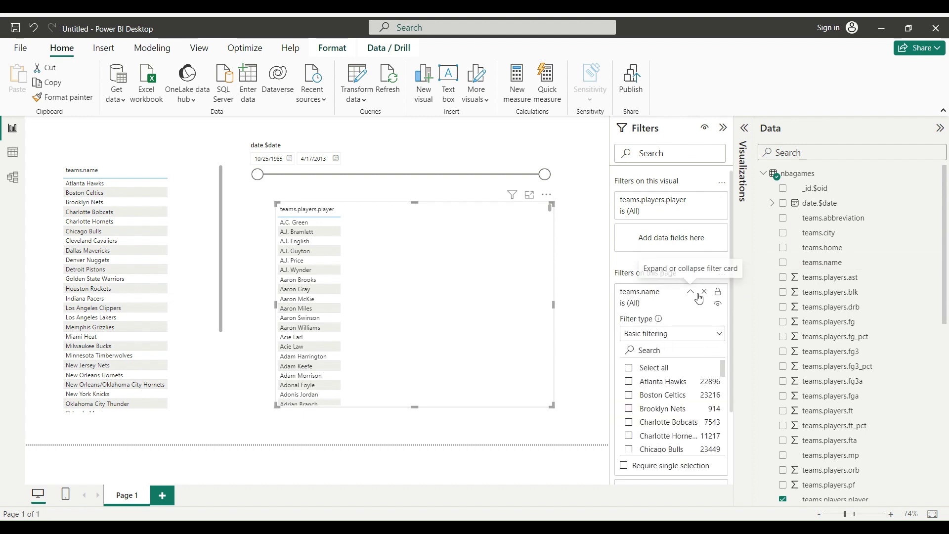
left_click(697, 295)
mouse_move(823, 208)
left_mouse_down()
mouse_move(701, 326)
mouse_move(664, 335)
left_mouse_up()
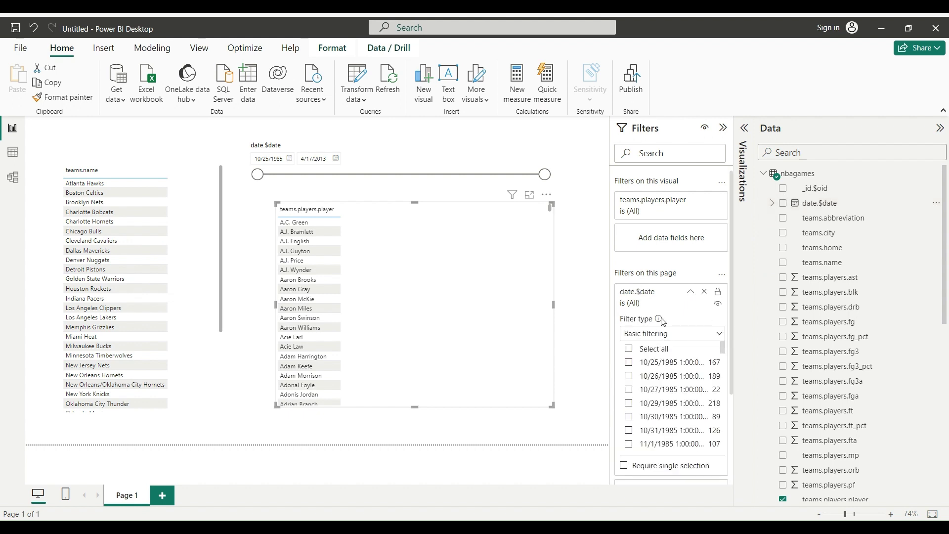
left_click(690, 291)
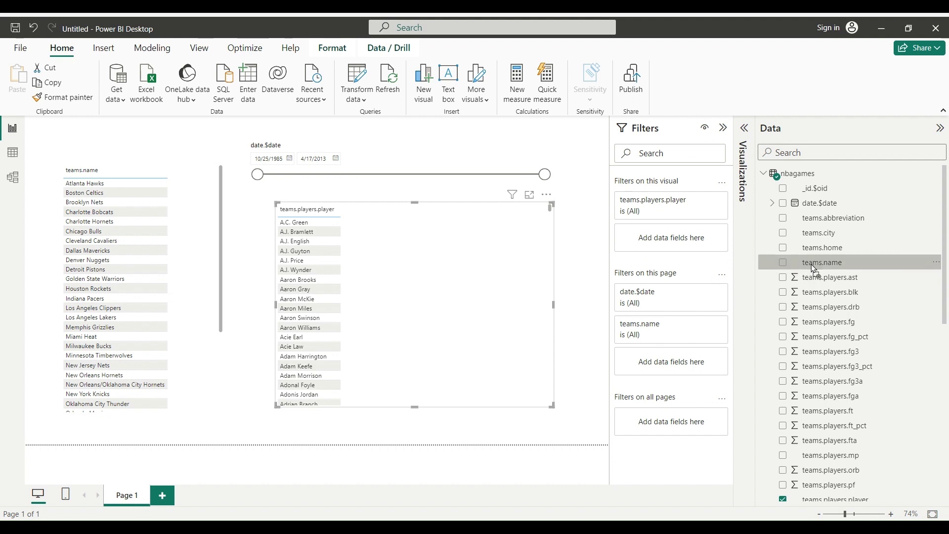
- Add teams.name and date.$date columns to the player table
left_click_drag(816, 264, 441, 241)
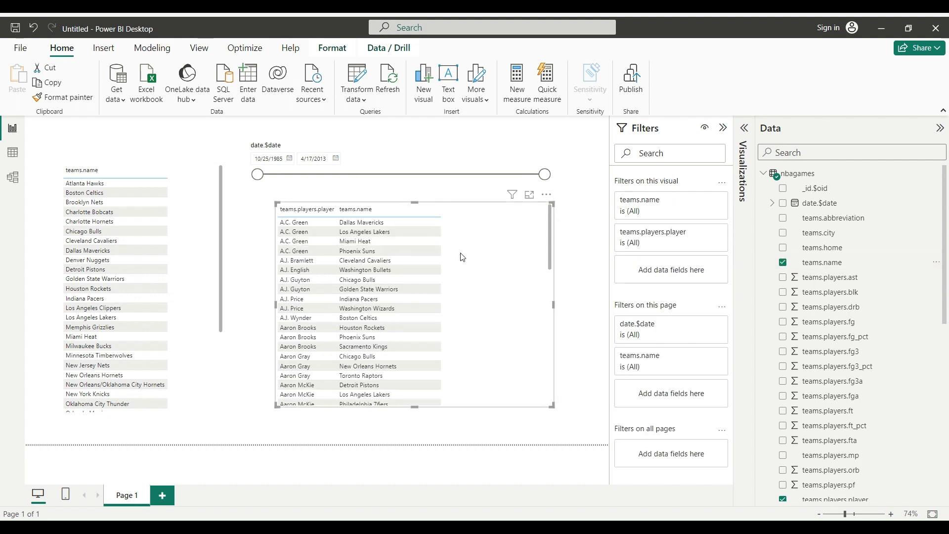
left_click_drag(820, 204, 501, 262)
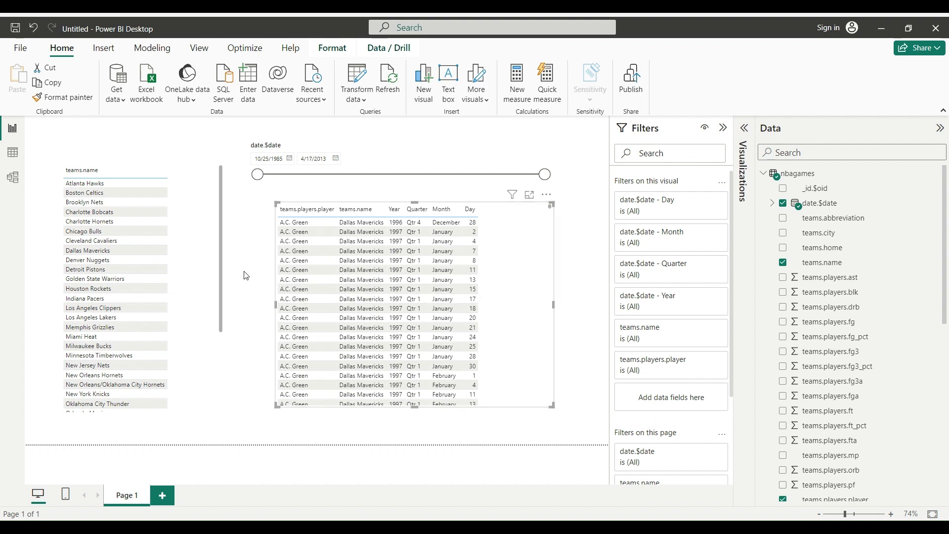
mouse_move(104, 258)
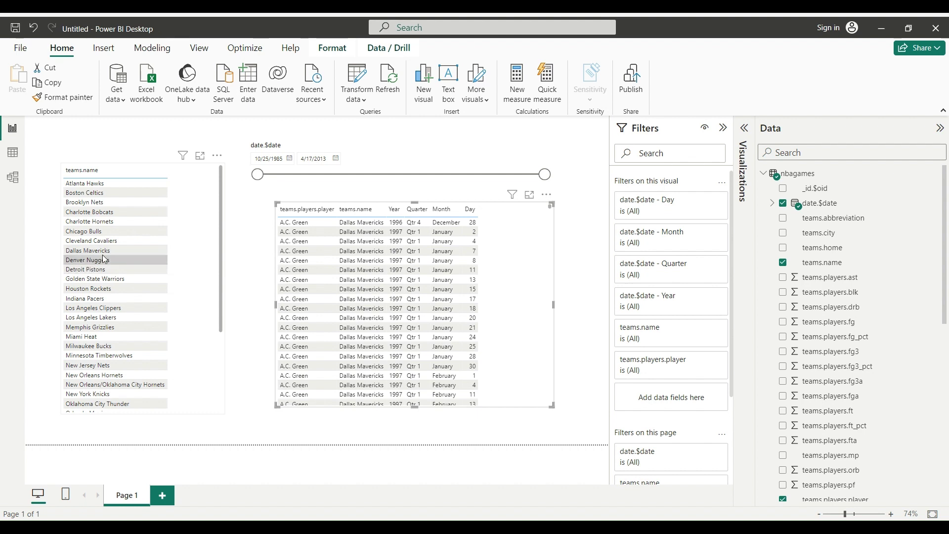
- Select Dallas Mavericks in the team list to filter the player table
left_click(118, 252)
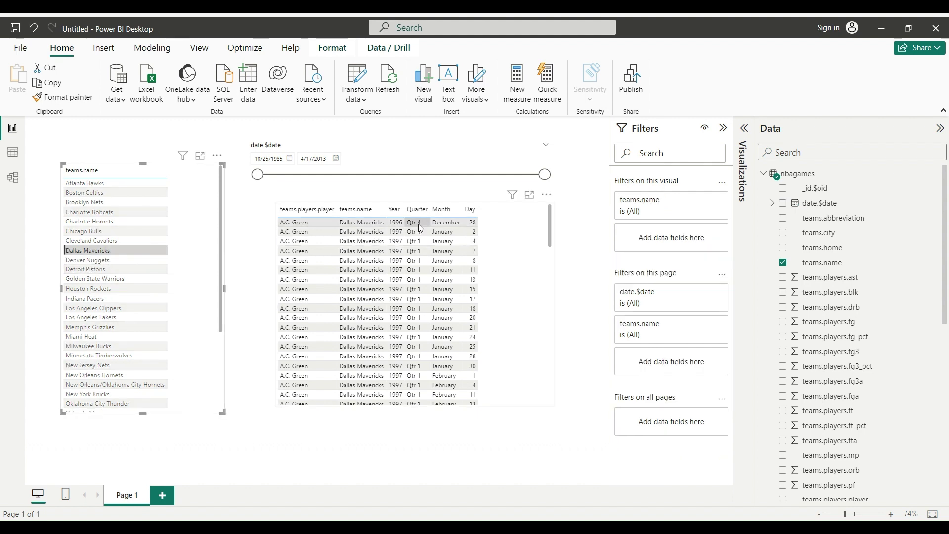
mouse_move(549, 211)
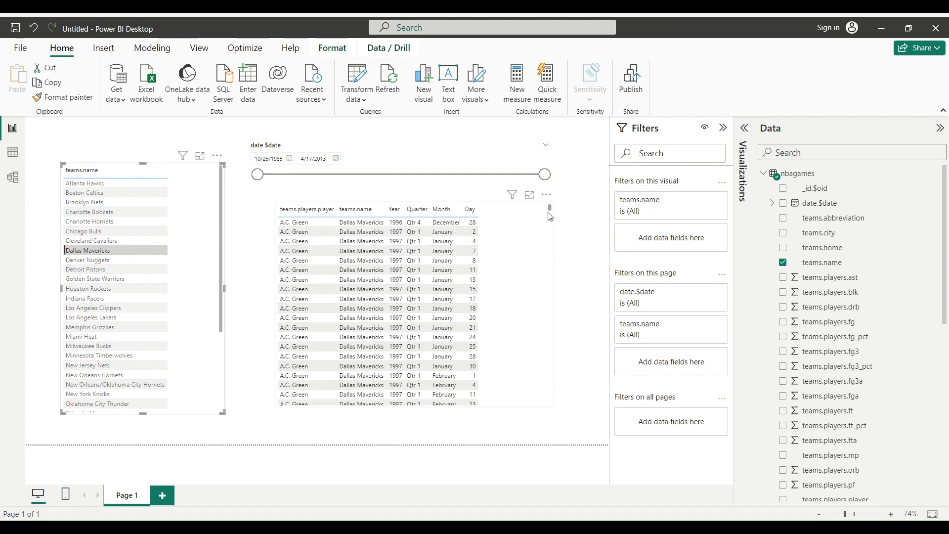
scroll(550, 219, "down", 3)
scroll(548, 239, "down", 3)
scroll(545, 281, "down", 3)
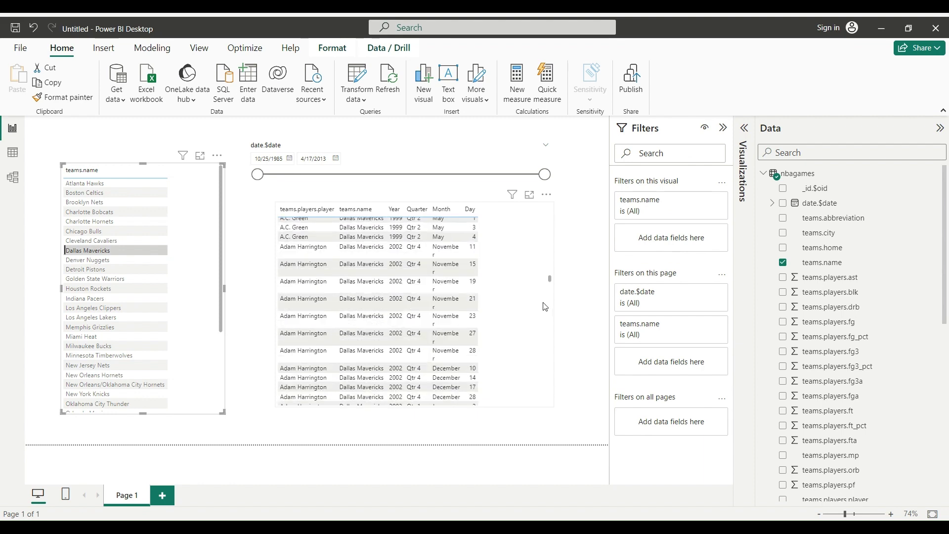
scroll(544, 306, "down", 3)
scroll(541, 363, "down", 3)
scroll(547, 403, "down", 2)
scroll(542, 411, "down", 2)
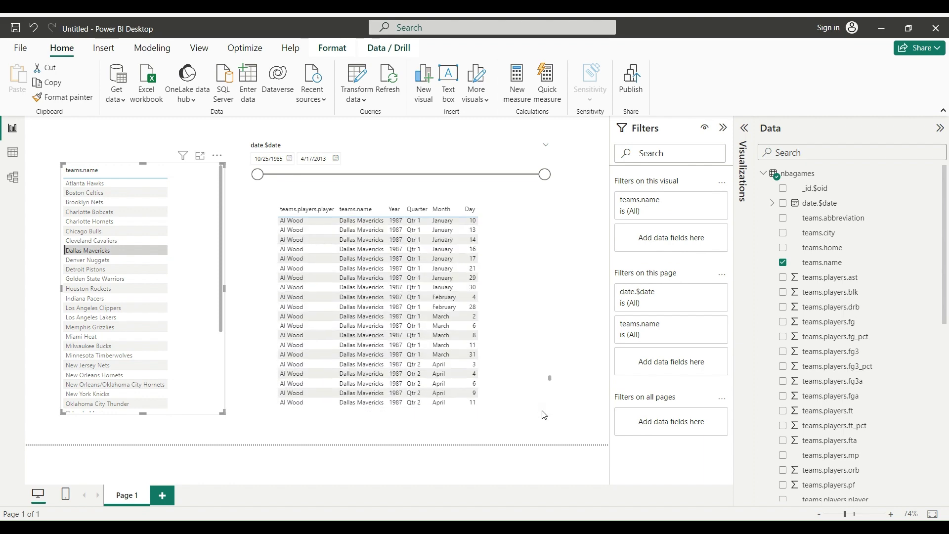
scroll(545, 379, "up", 5)
scroll(549, 319, "up", 5)
scroll(547, 267, "up", 5)
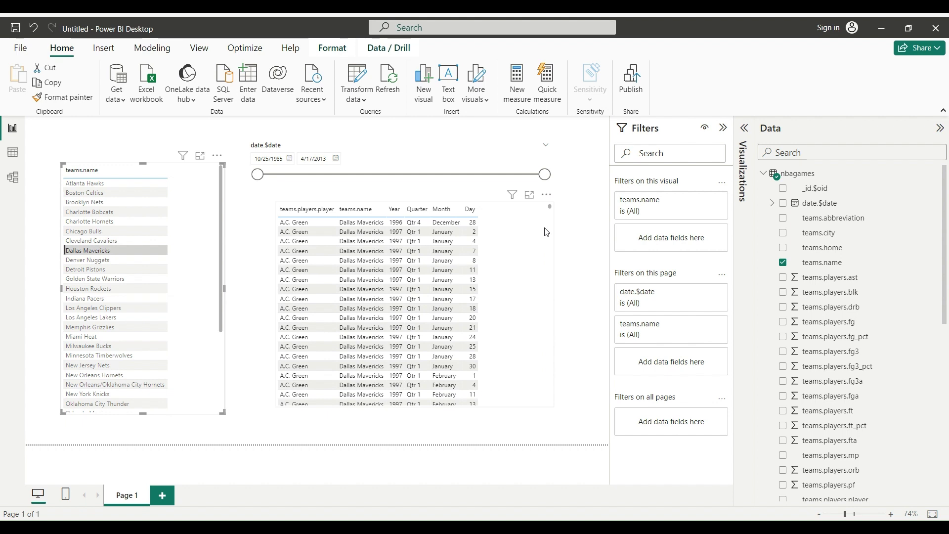
left_click(545, 232)
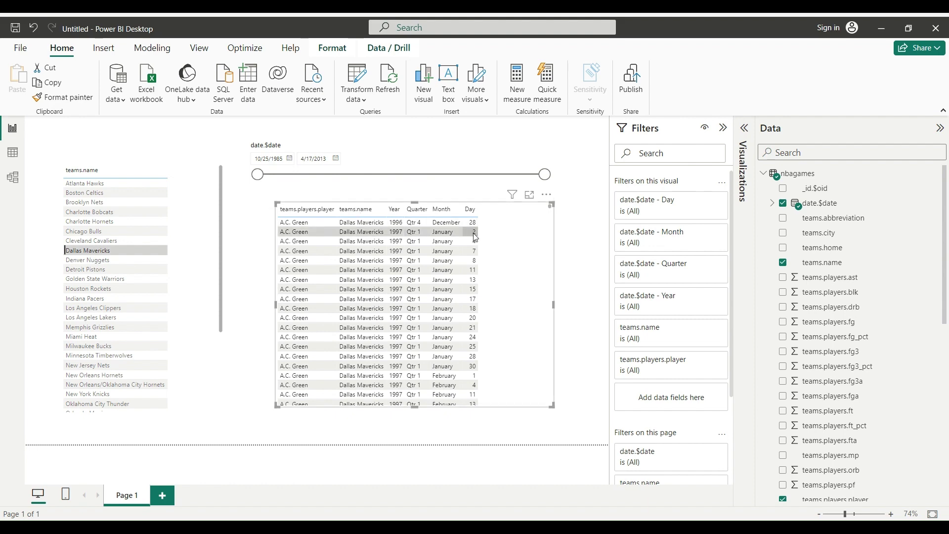
scroll(542, 248, "down", 2)
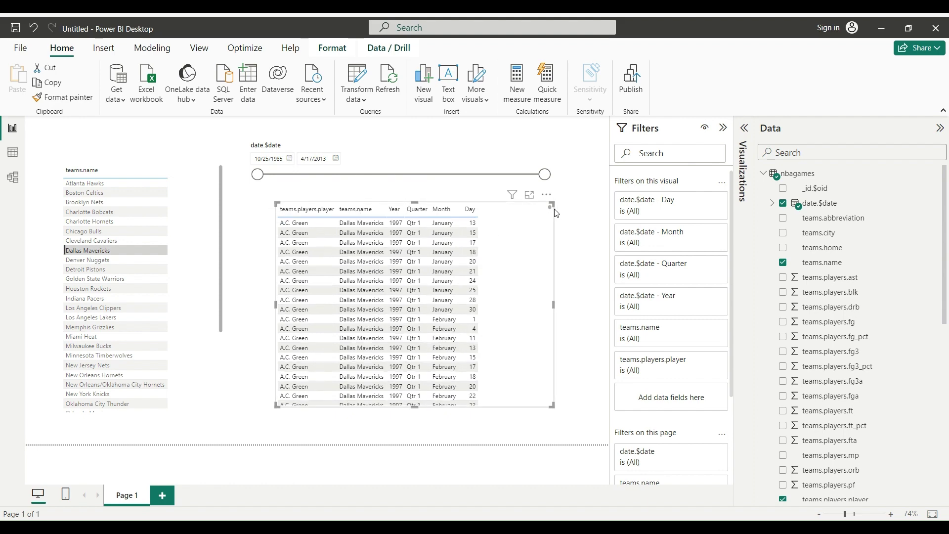
left_click_drag(551, 211, 541, 367)
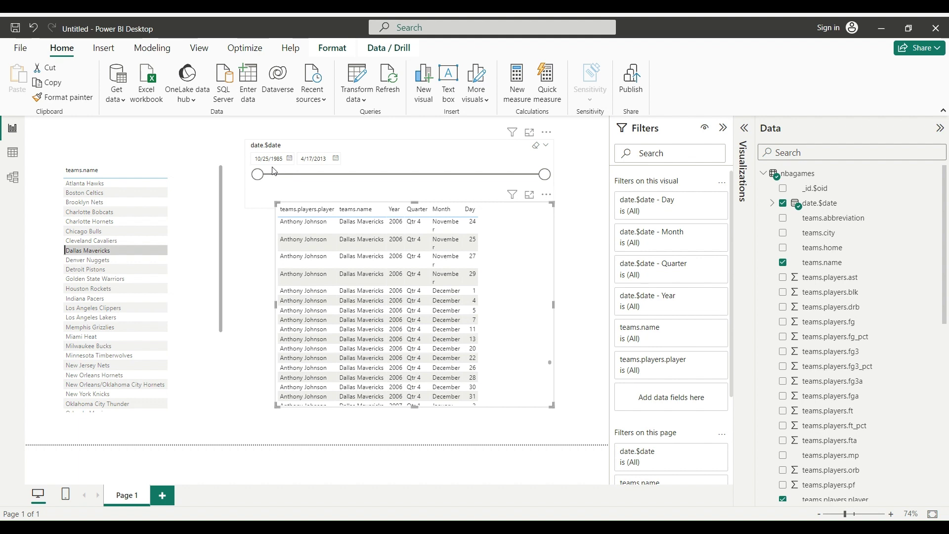
- Narrow the date slicer to 2/25/2006–11/6/2006, nudge it off the table header, and select the player table
left_click_drag(262, 176, 470, 187)
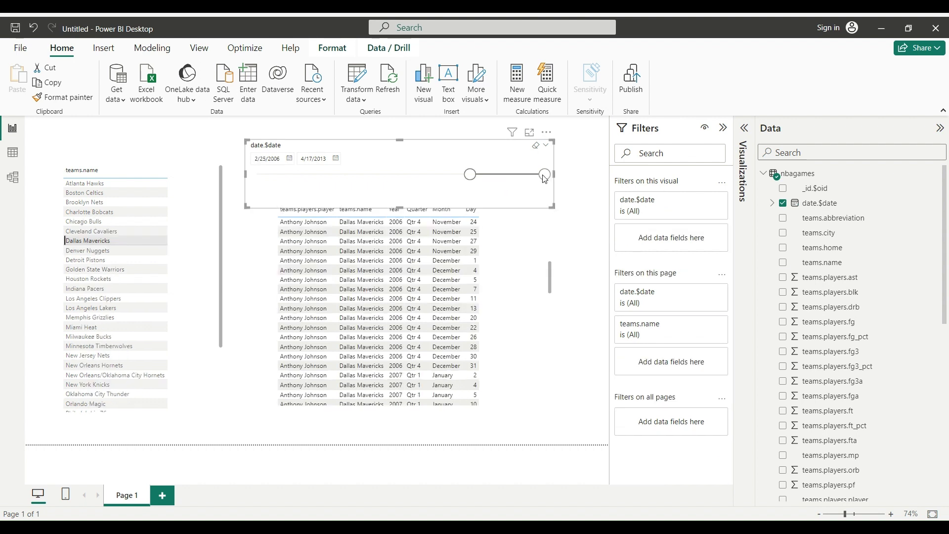
left_click_drag(542, 179, 476, 182)
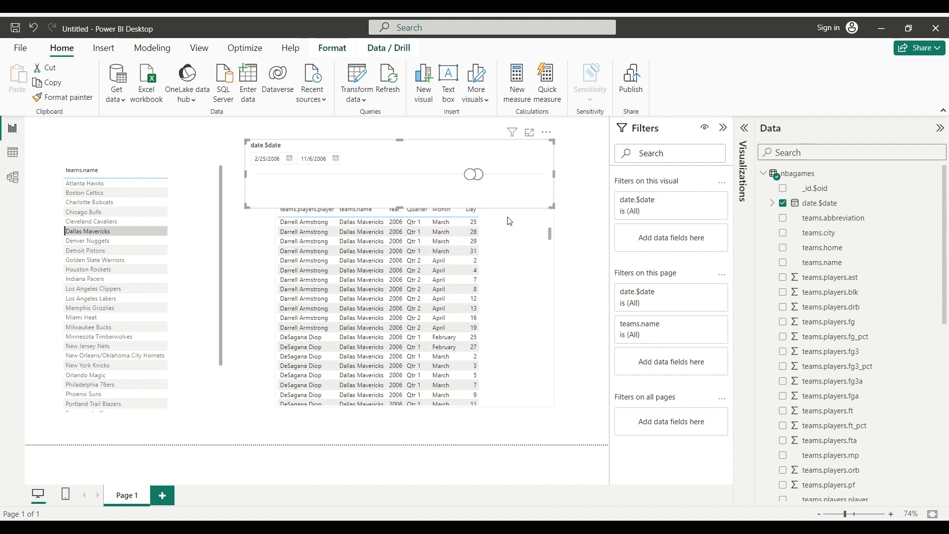
mouse_move(475, 174)
left_click_drag(481, 155, 481, 144)
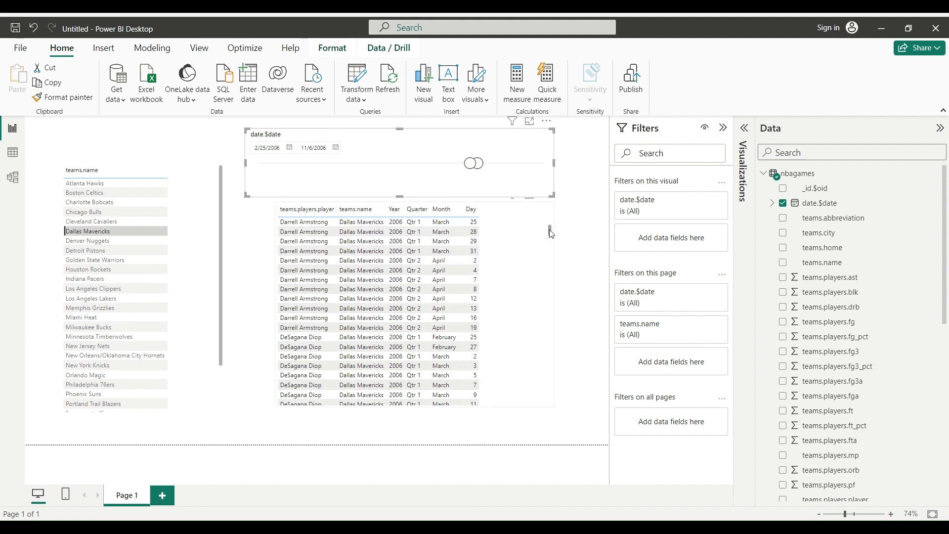
mouse_move(550, 229)
left_mouse_down()
mouse_move(550, 220)
mouse_move(532, 401)
left_mouse_up()
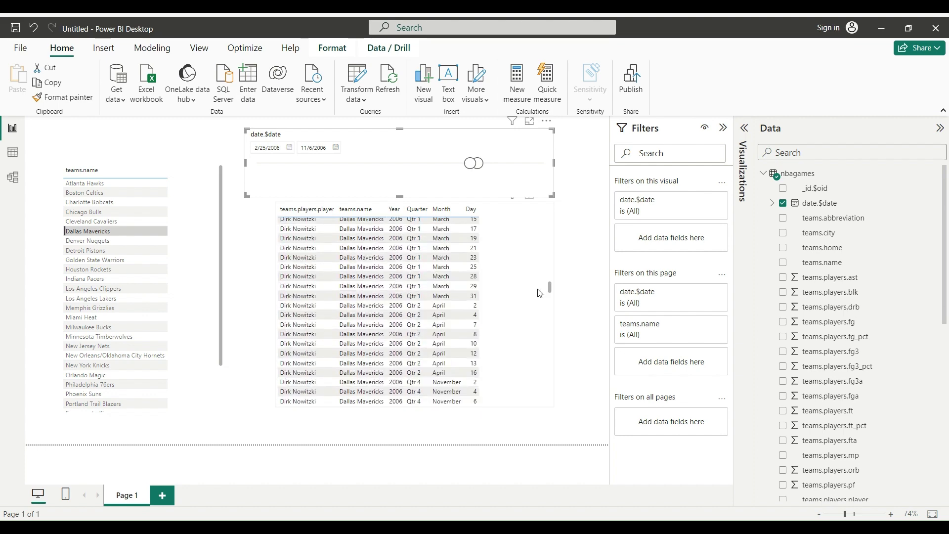
left_click(535, 404)
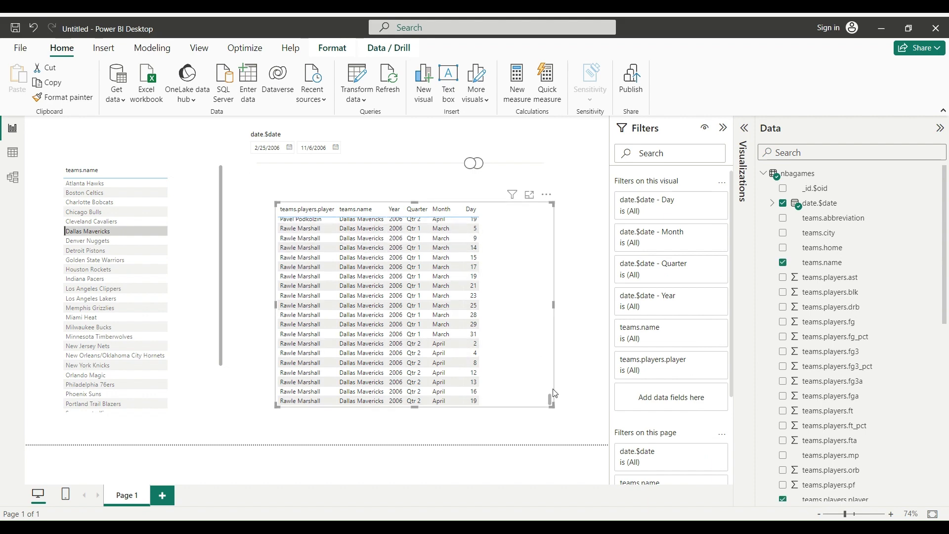
left_click_drag(550, 402, 550, 208)
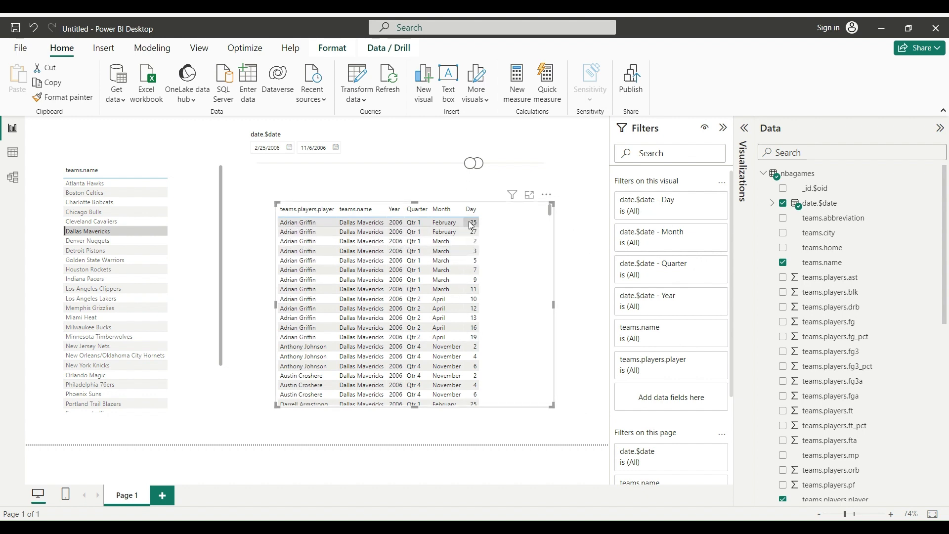
- Remove date.$date from the table so each Dallas Mavericks player is listed once
left_click(784, 204)
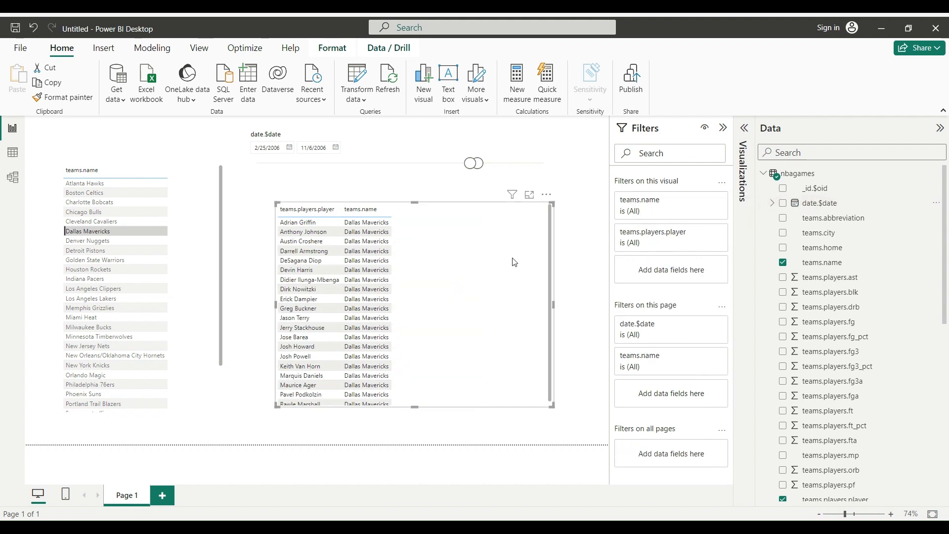